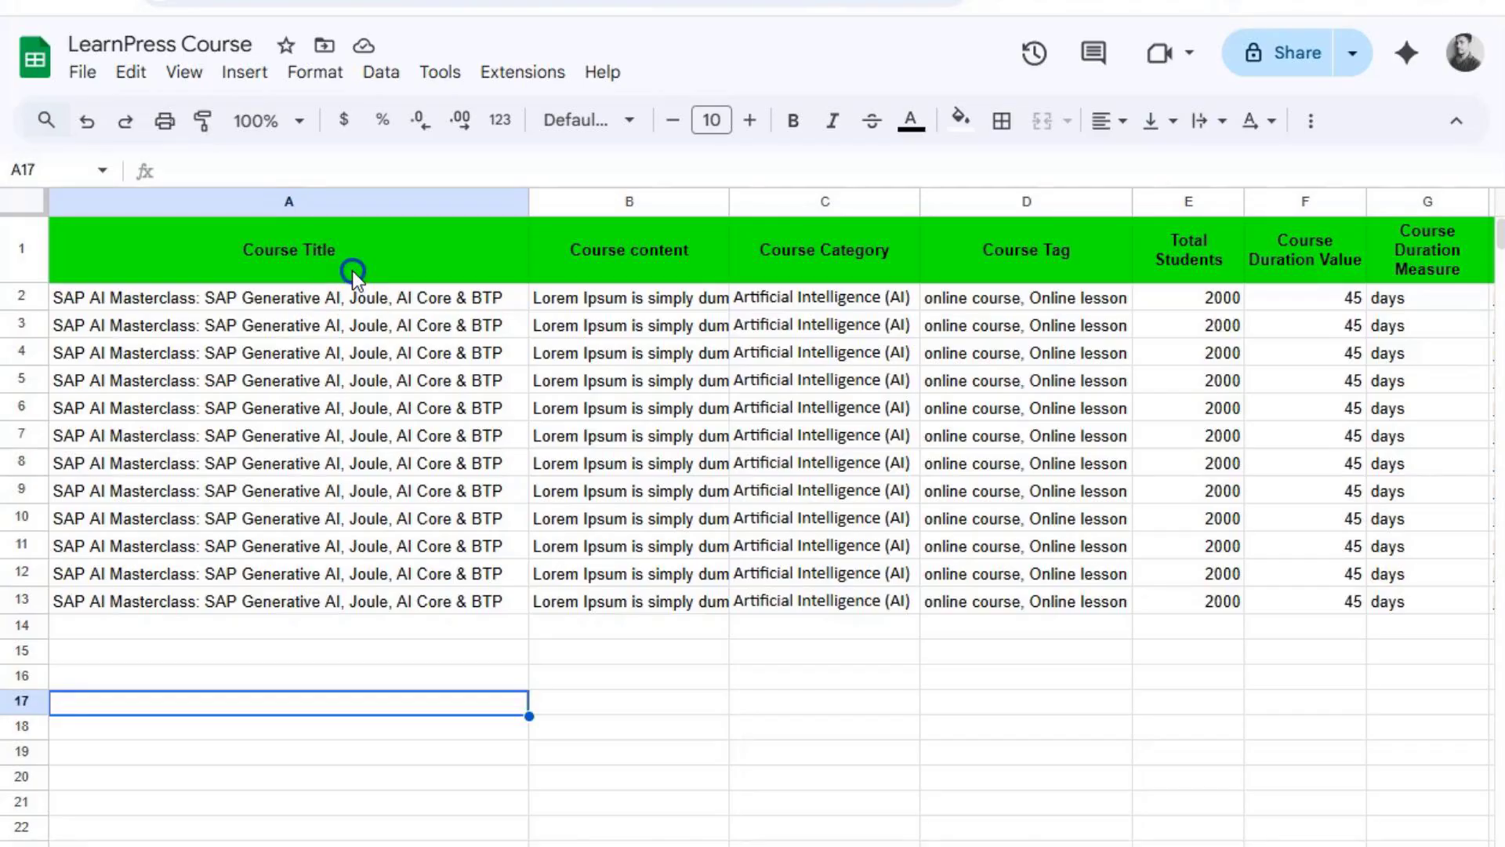
Examine the course spreadsheet's header row and its columns from Course Title through Course Duration Measure
left_click_drag(420, 262, 461, 615)
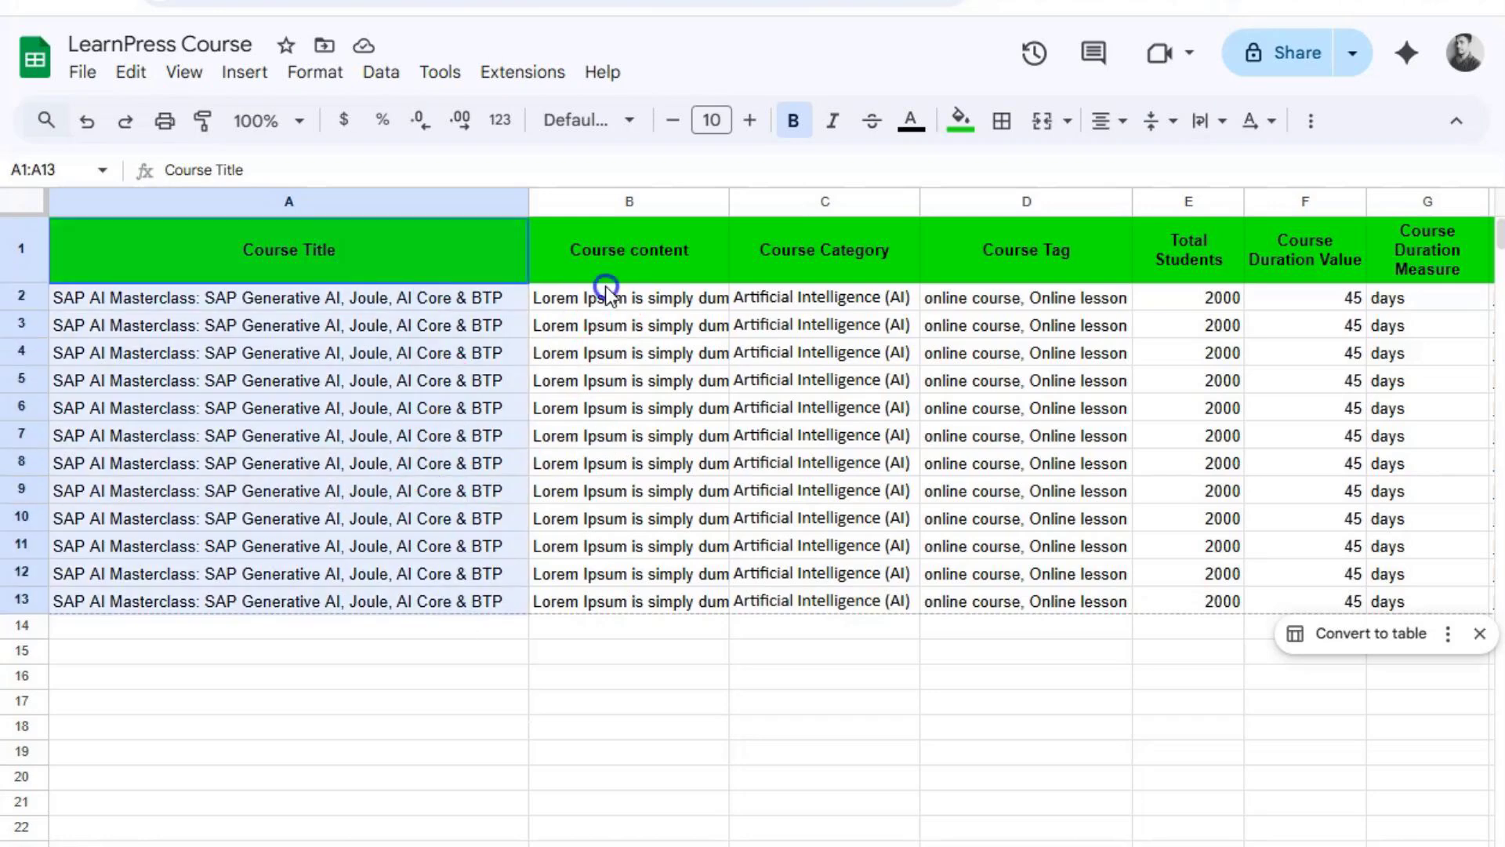
left_click_drag(629, 252, 218, 269)
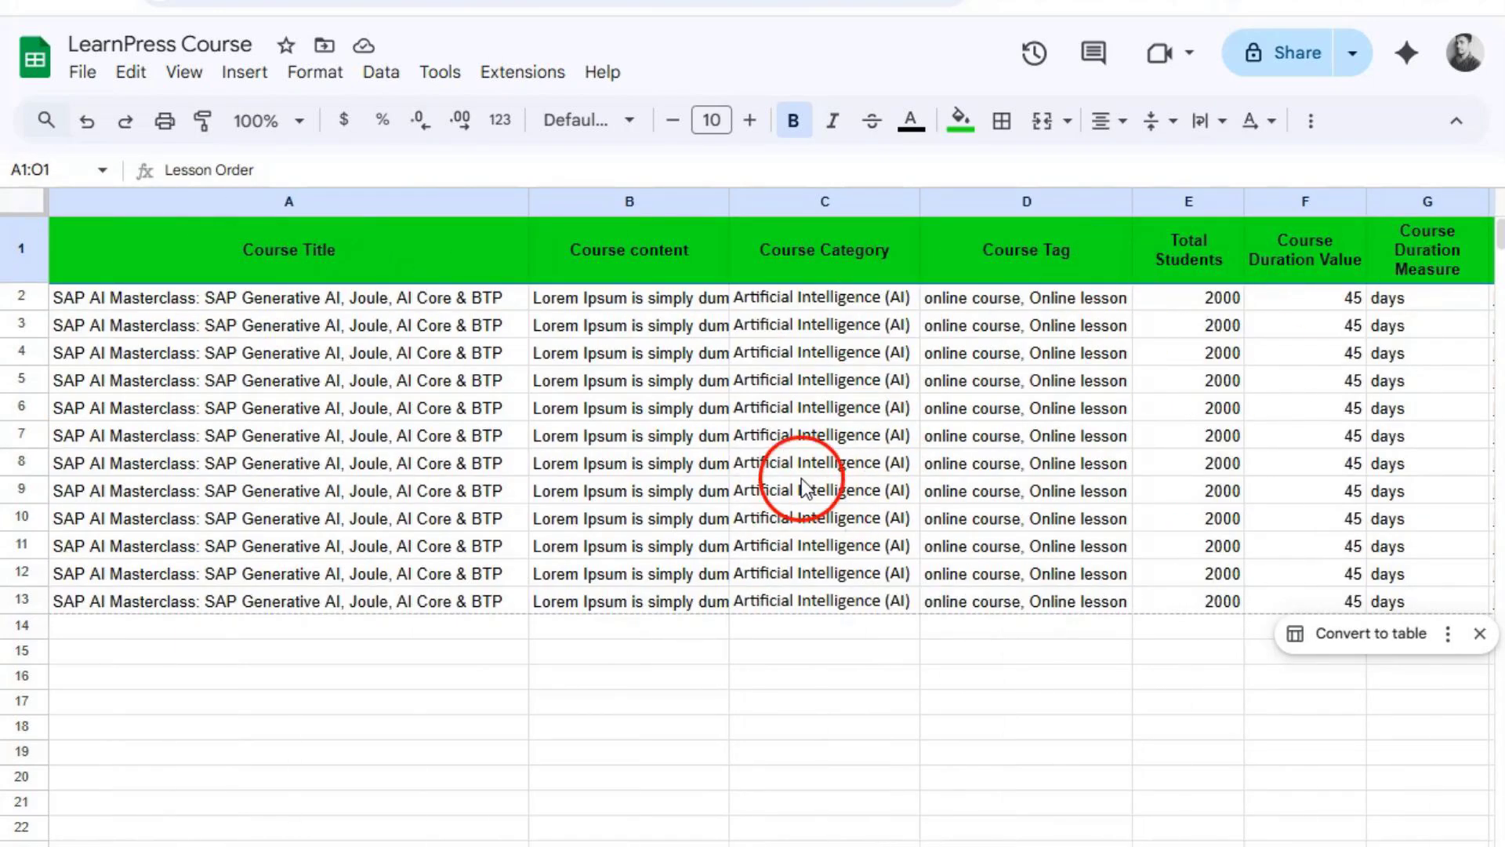
left_click_drag(460, 296, 475, 574)
left_click_drag(629, 251, 665, 611)
left_click_drag(825, 251, 843, 551)
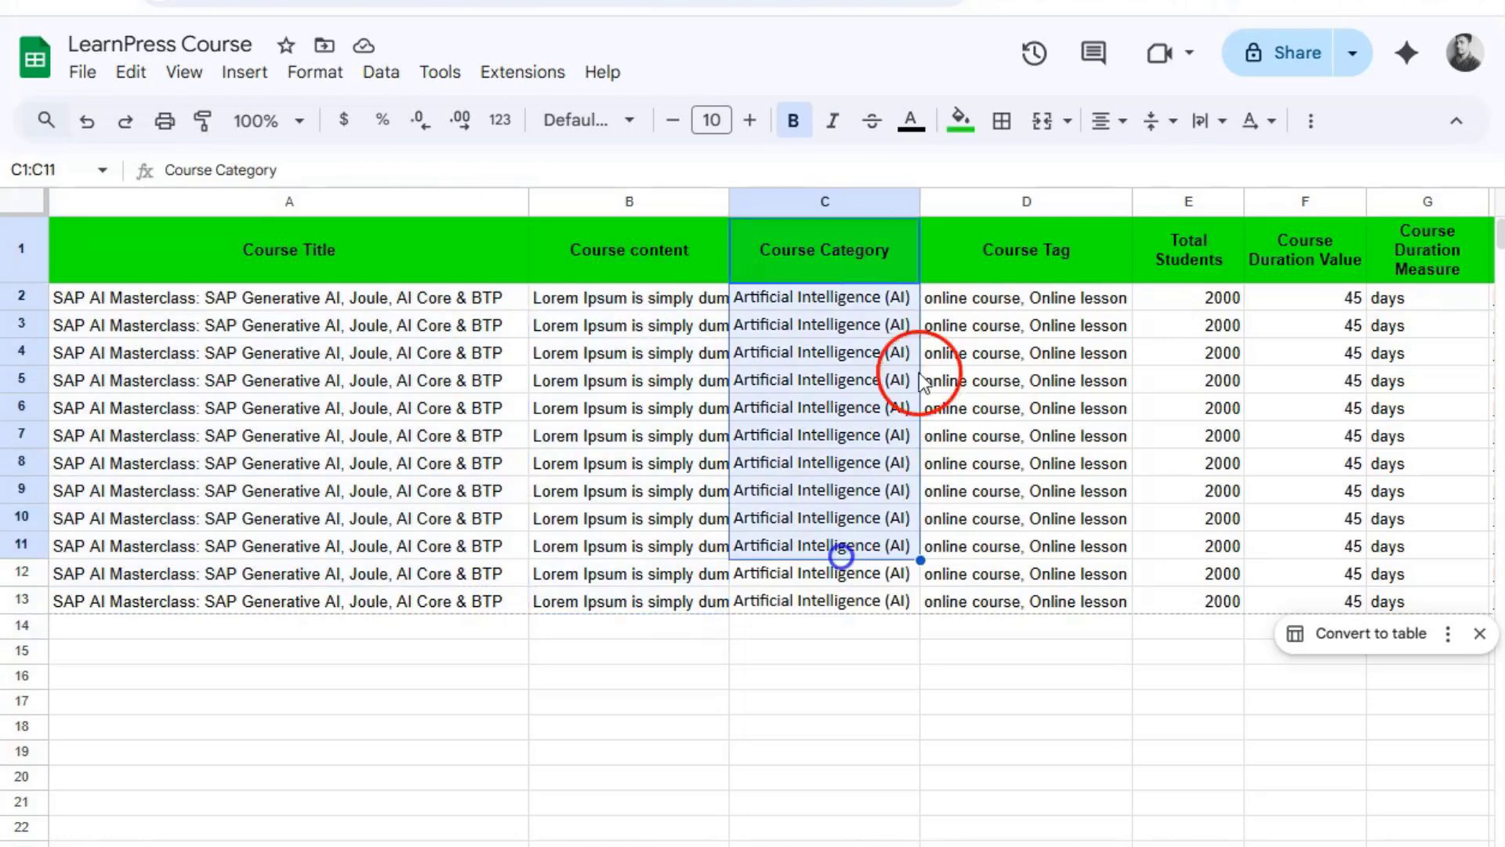
left_click_drag(1026, 250, 1014, 578)
left_click_drag(1189, 251, 1230, 624)
left_click_drag(1305, 251, 1343, 588)
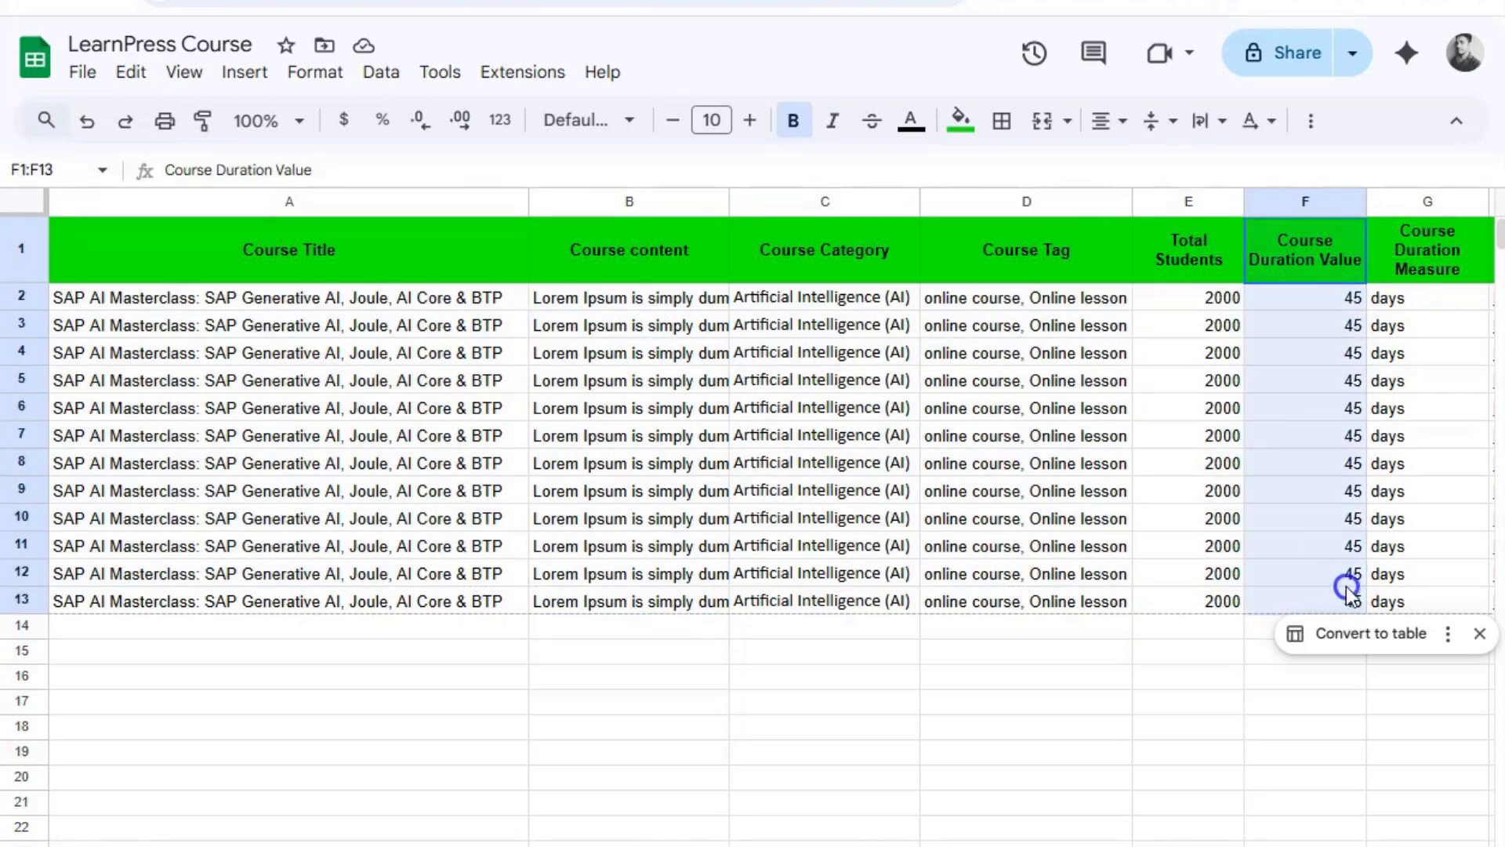
left_click_drag(1427, 251, 1425, 651)
left_click(340, 257)
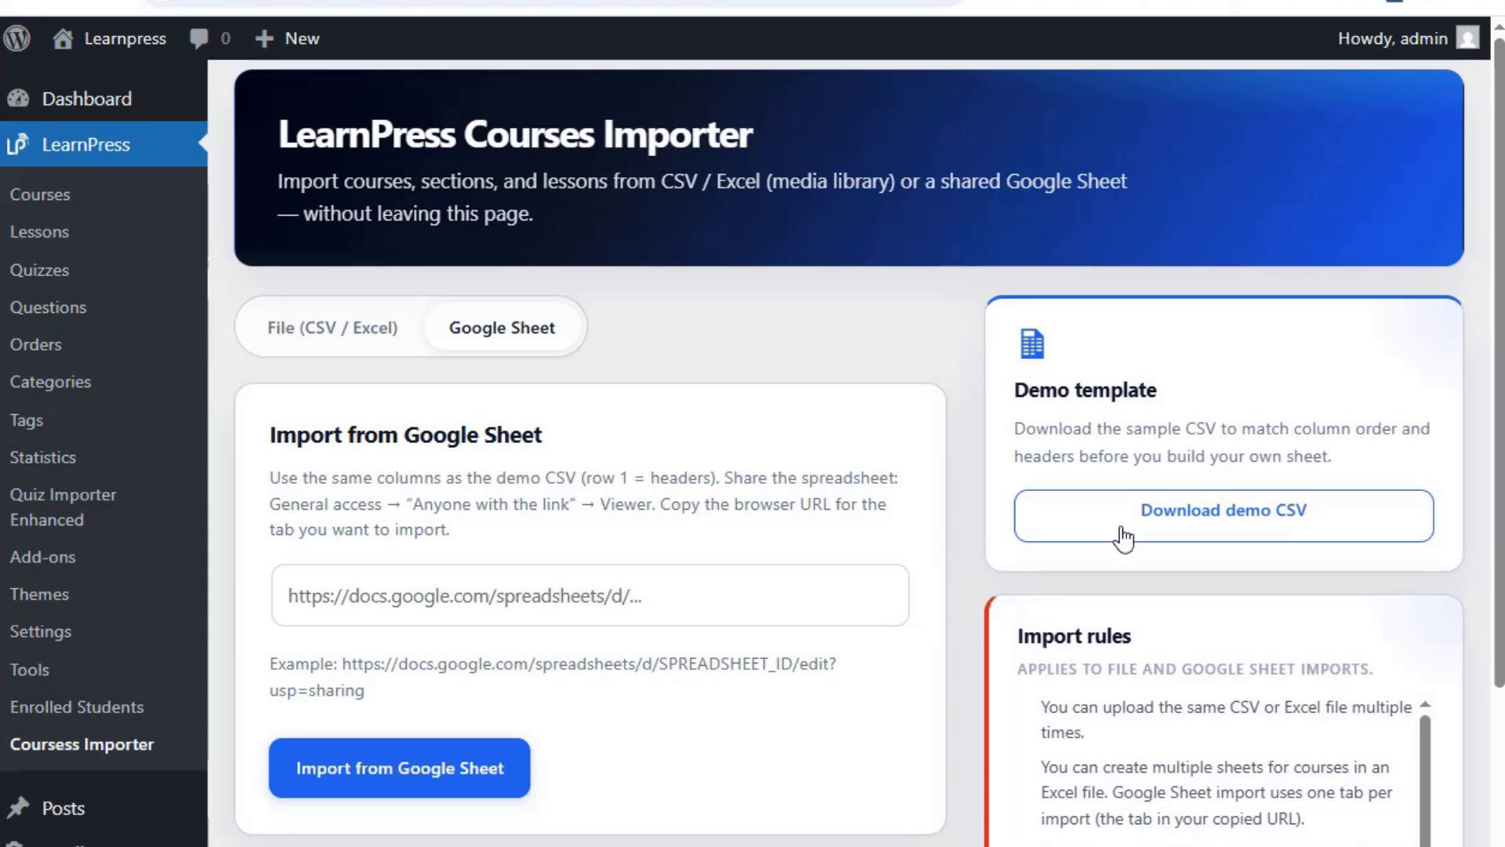
Download the importer's demo CSV, open it in Excel and review its header row from Course Title to Lesson Order
left_click(1122, 526)
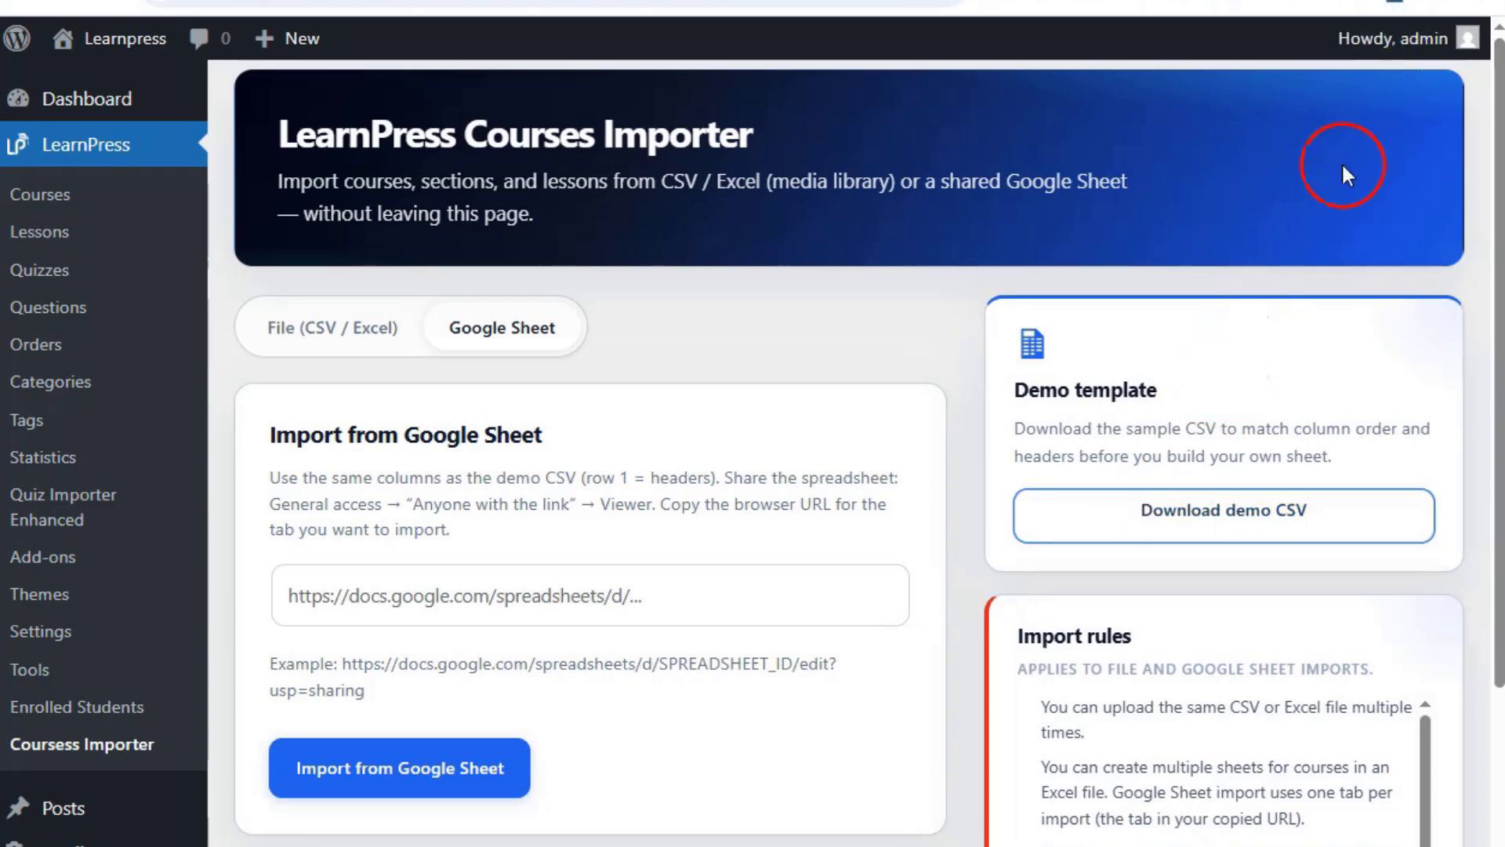
left_click(1400, 6)
left_click(1165, 118)
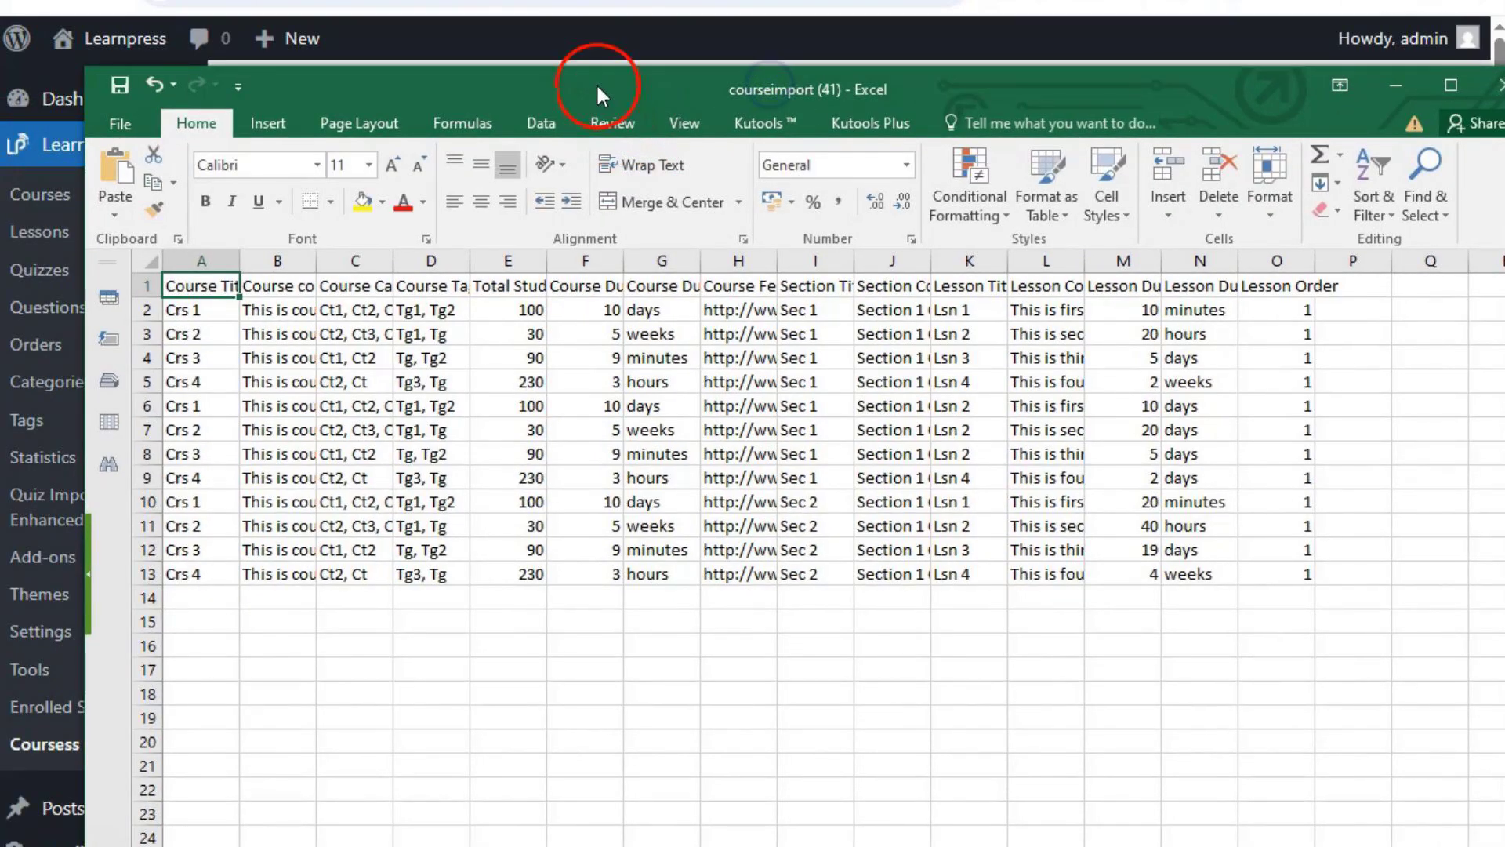
left_click_drag(595, 82, 546, 32)
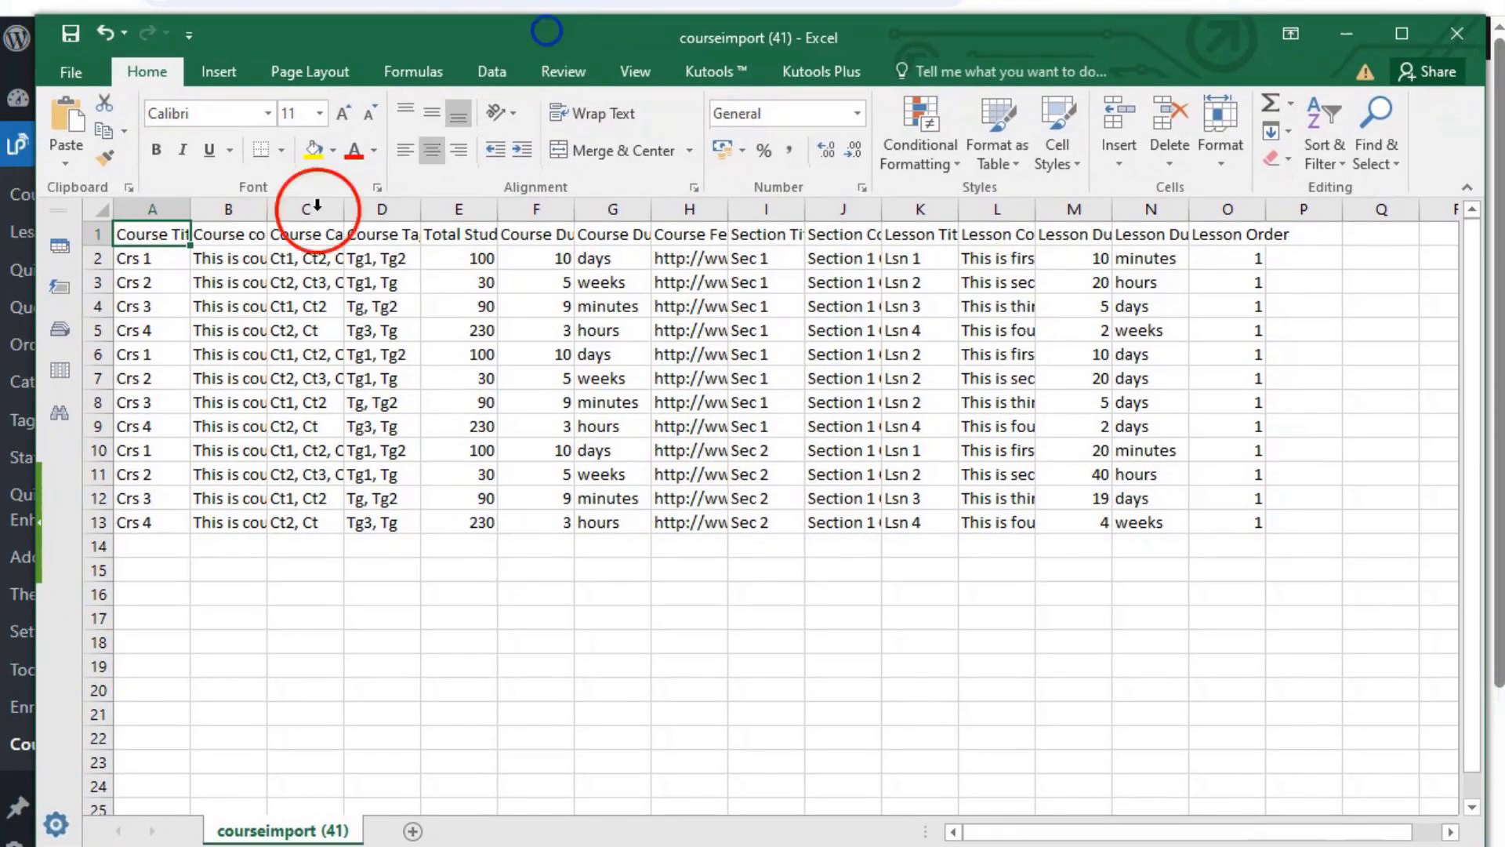
left_click_drag(151, 235, 1291, 235)
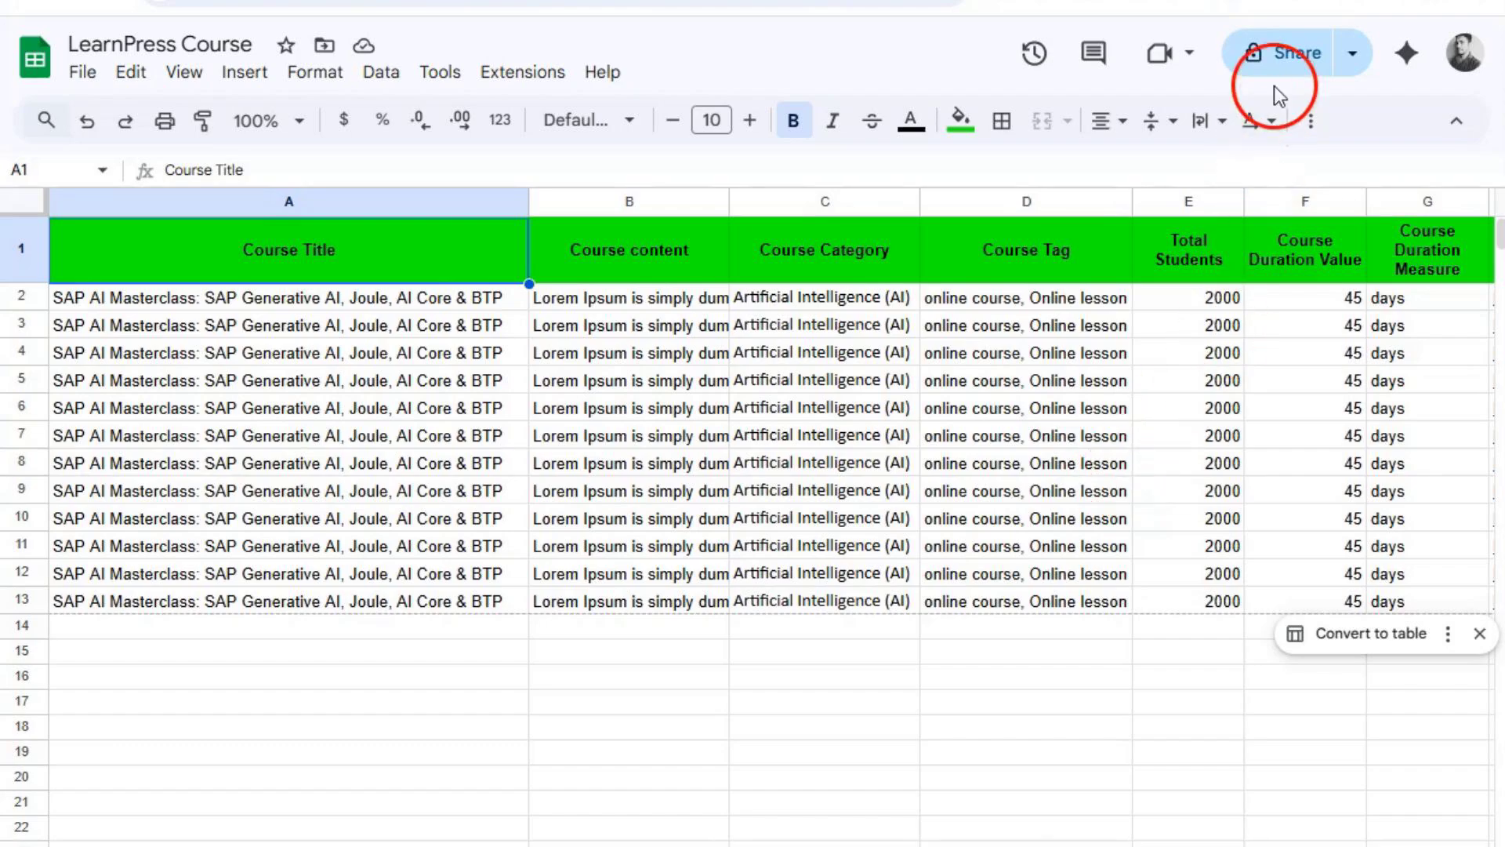
Share the LearnPress Course spreadsheet with anyone with the link, using the Viewer role
left_click(1279, 62)
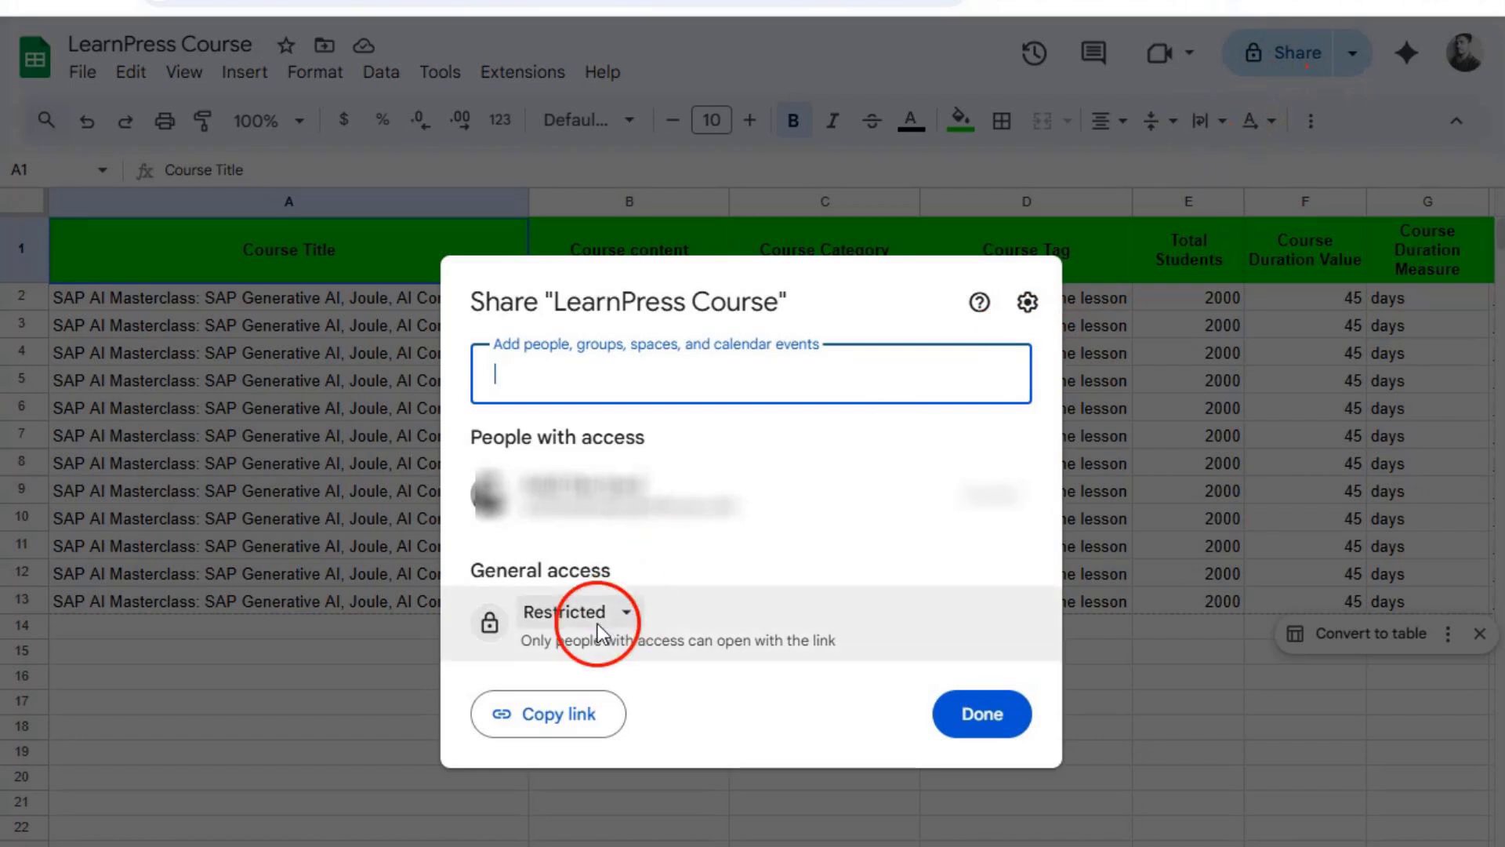
left_click(598, 627)
left_click(571, 817)
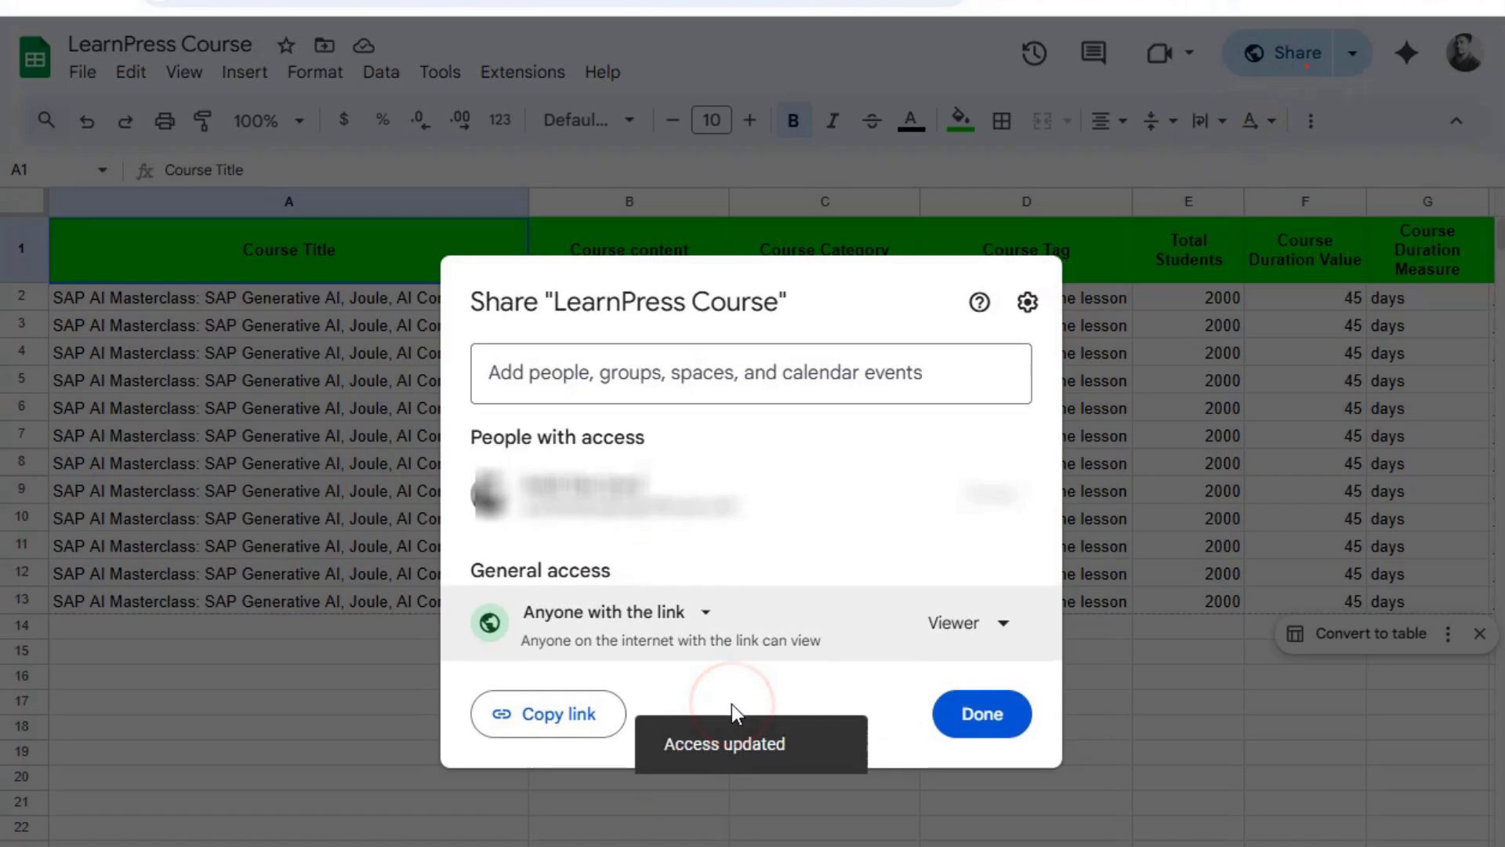
left_click(966, 630)
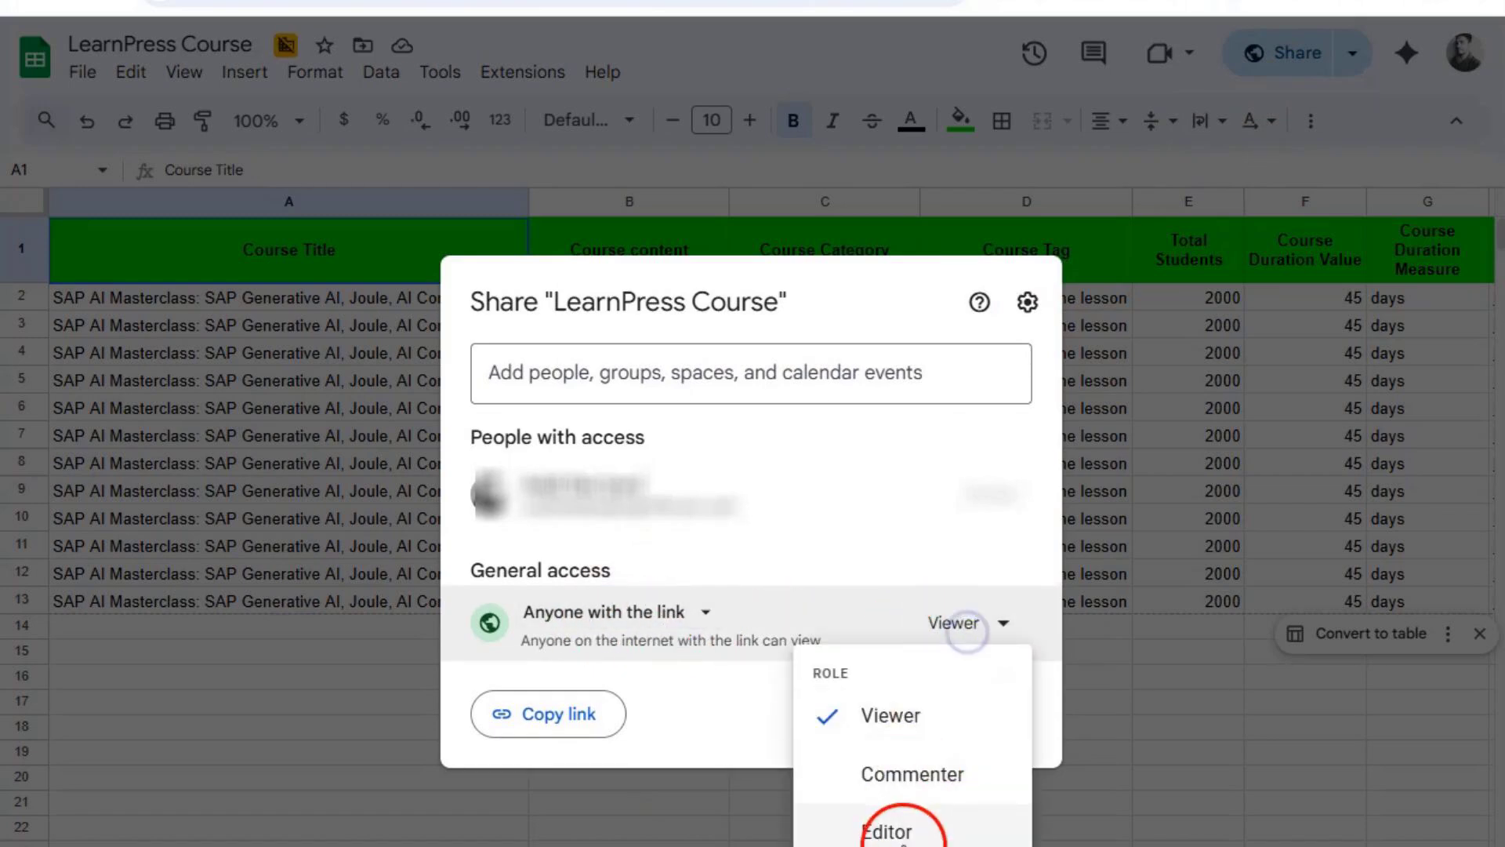
left_click(888, 715)
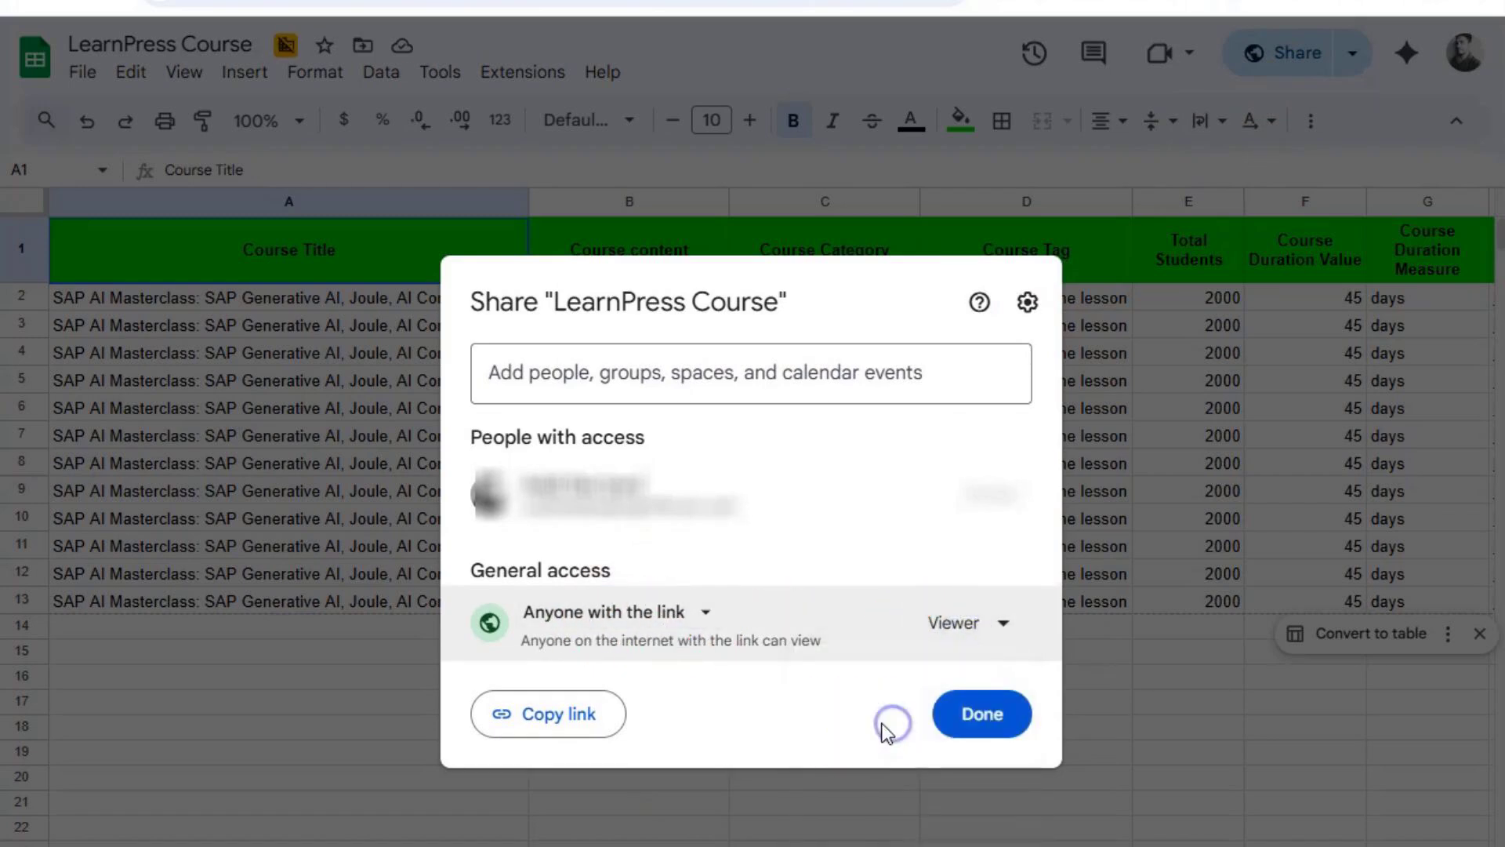
left_click(995, 721)
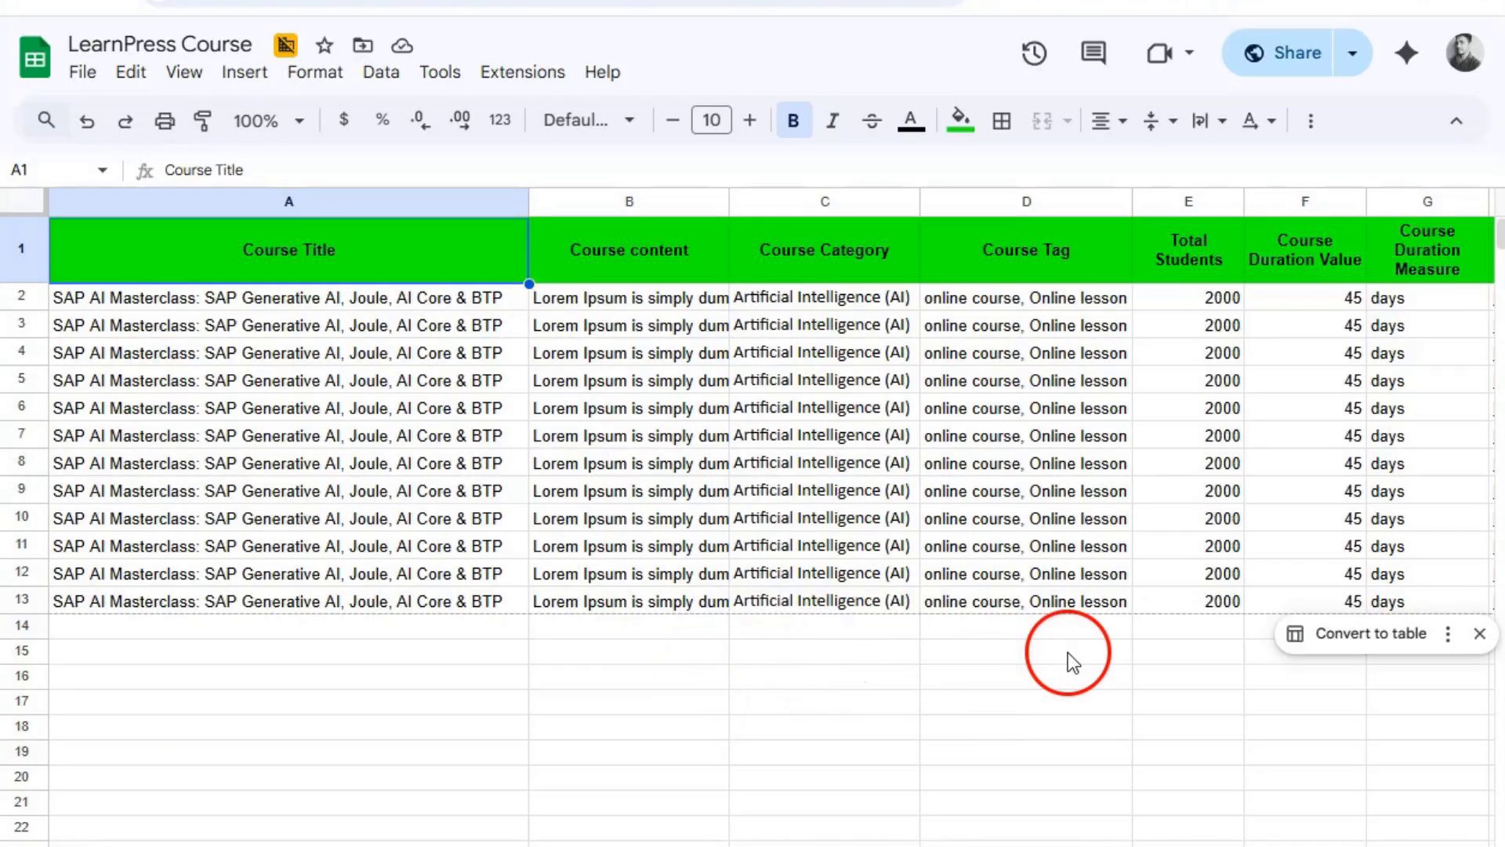
Copy the spreadsheet's full browser URL, including the sheet identifier
left_click(600, 23)
right_click(601, 28)
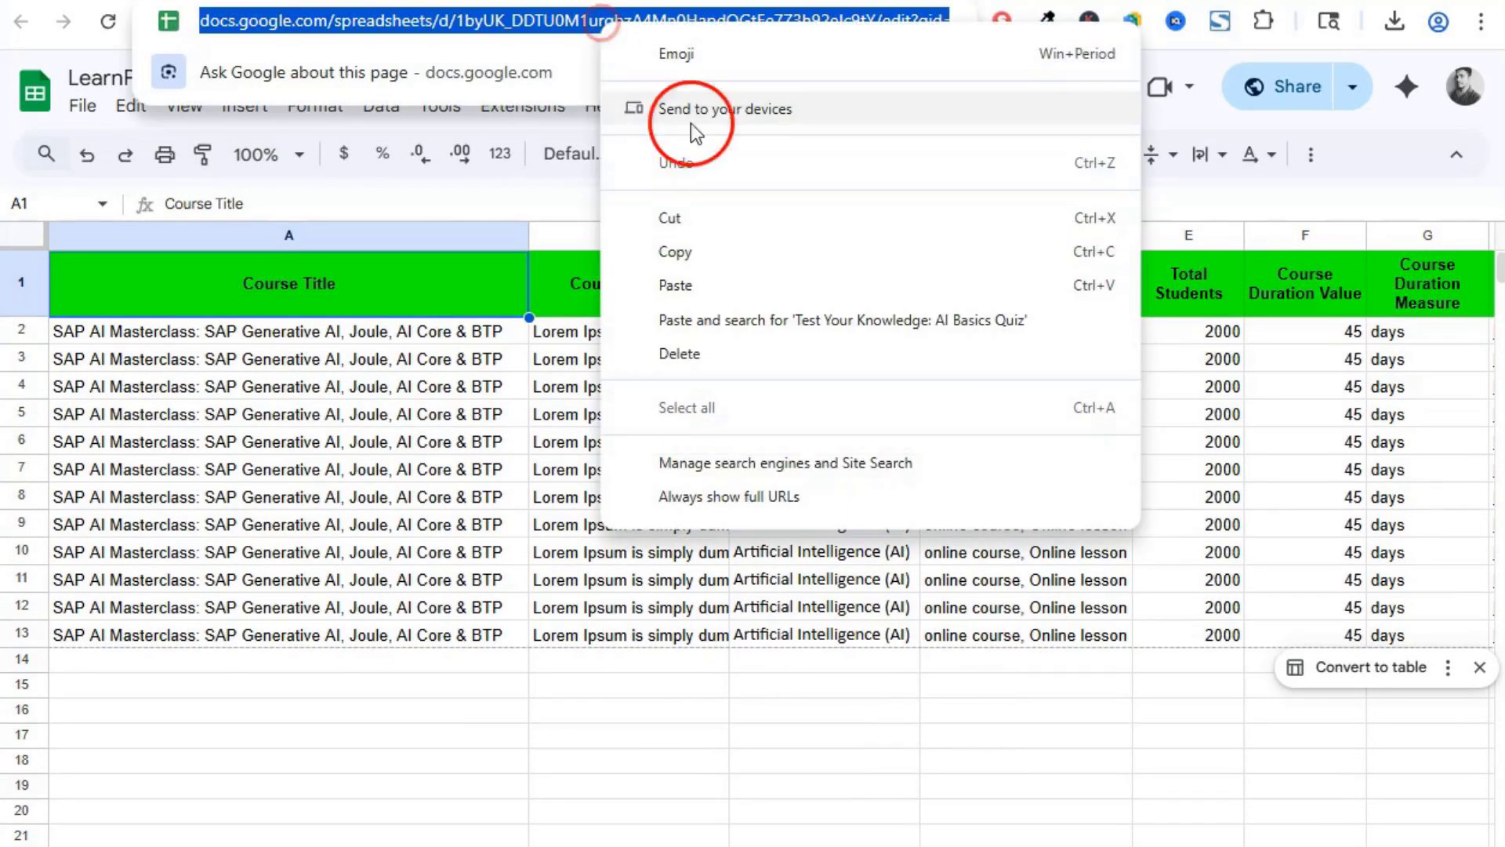
left_click(729, 249)
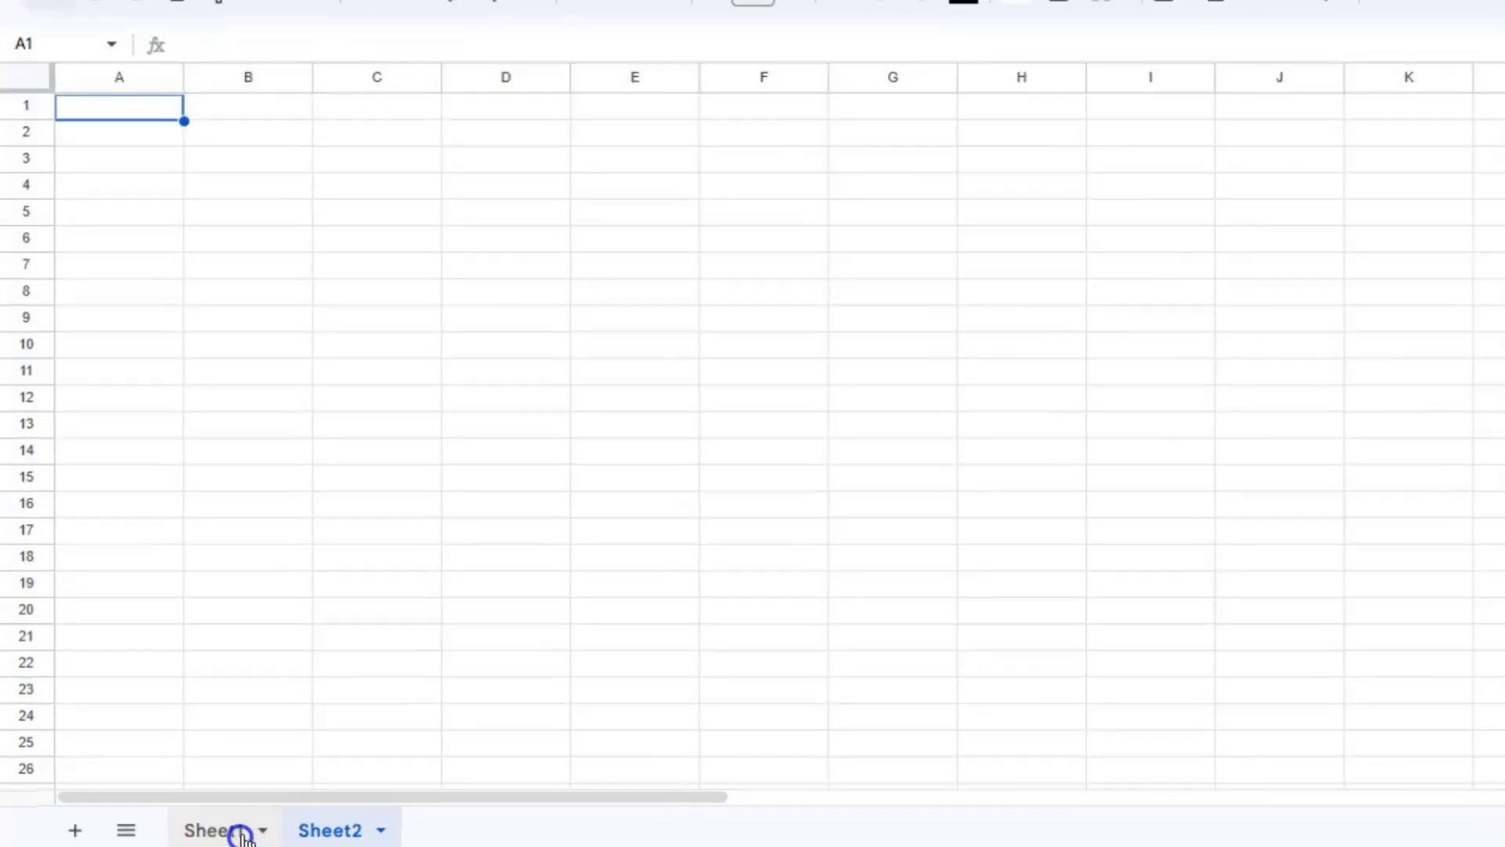
Switch between Sheet1 and Sheet2 to compare them, ending on Sheet1
left_click(235, 828)
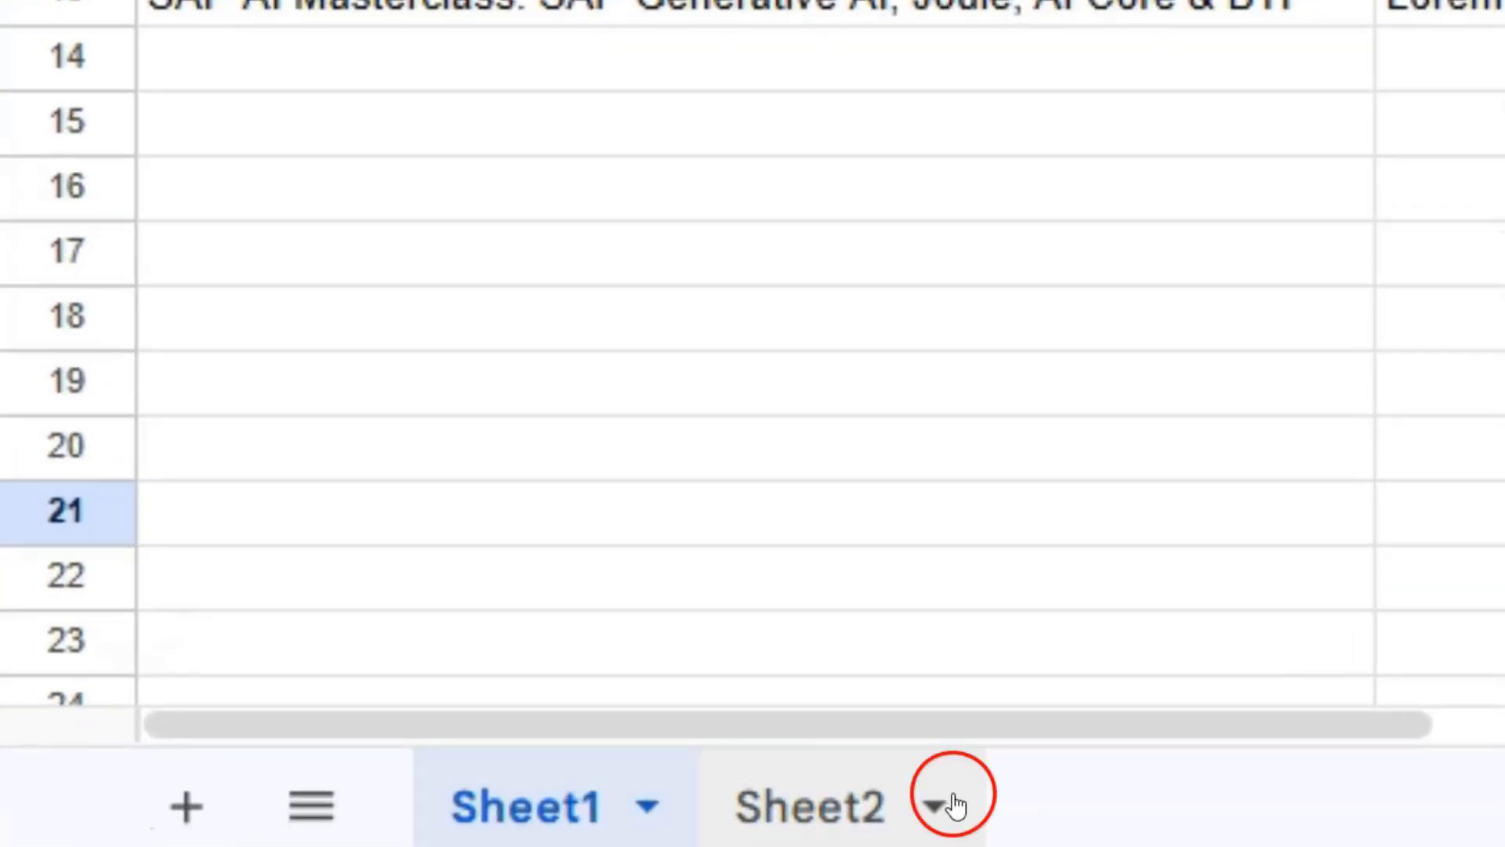
left_click(817, 804)
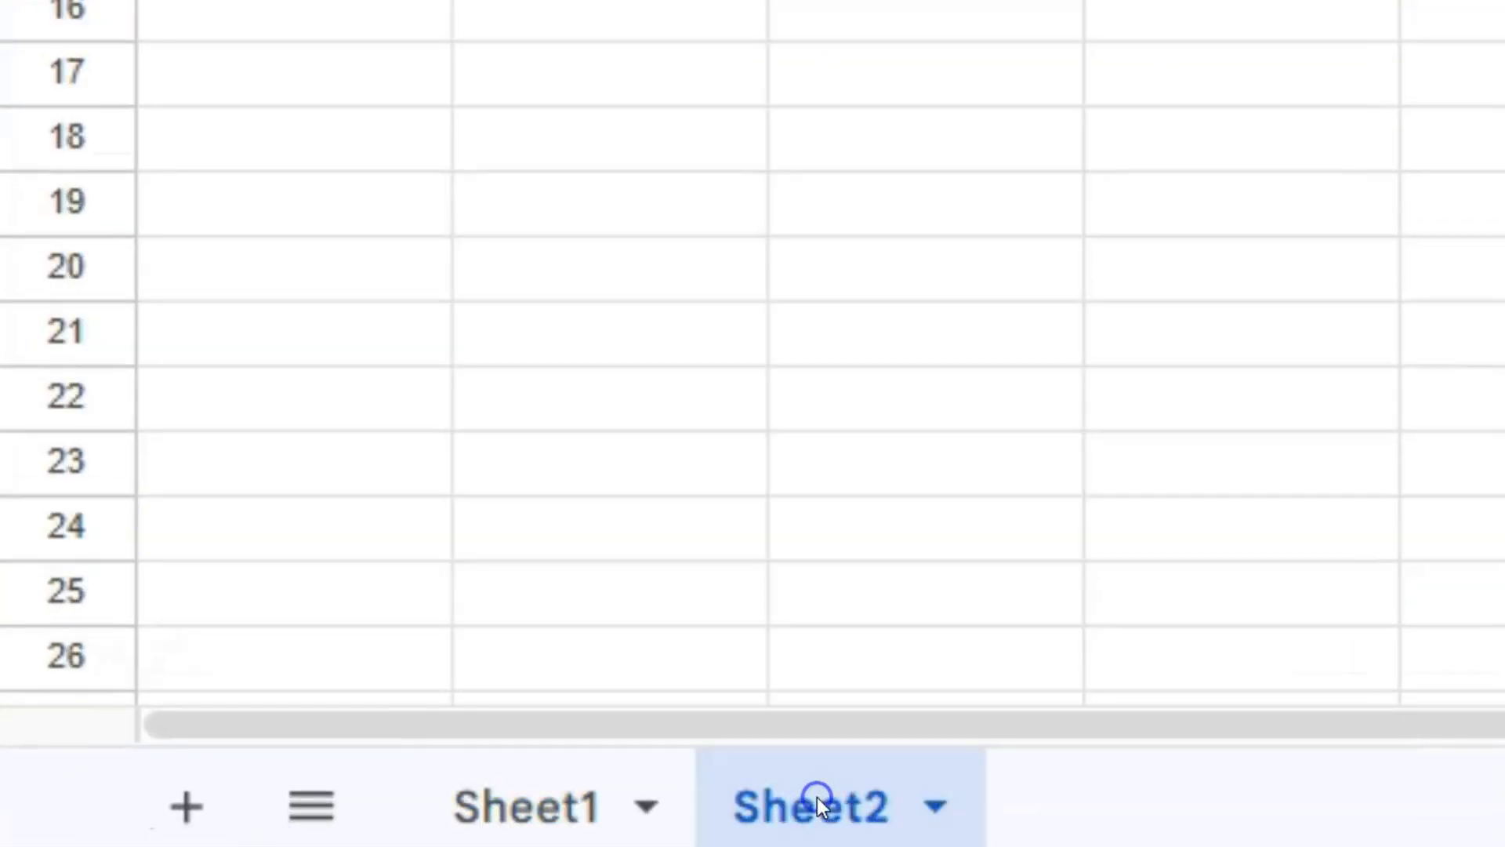
left_click(594, 819)
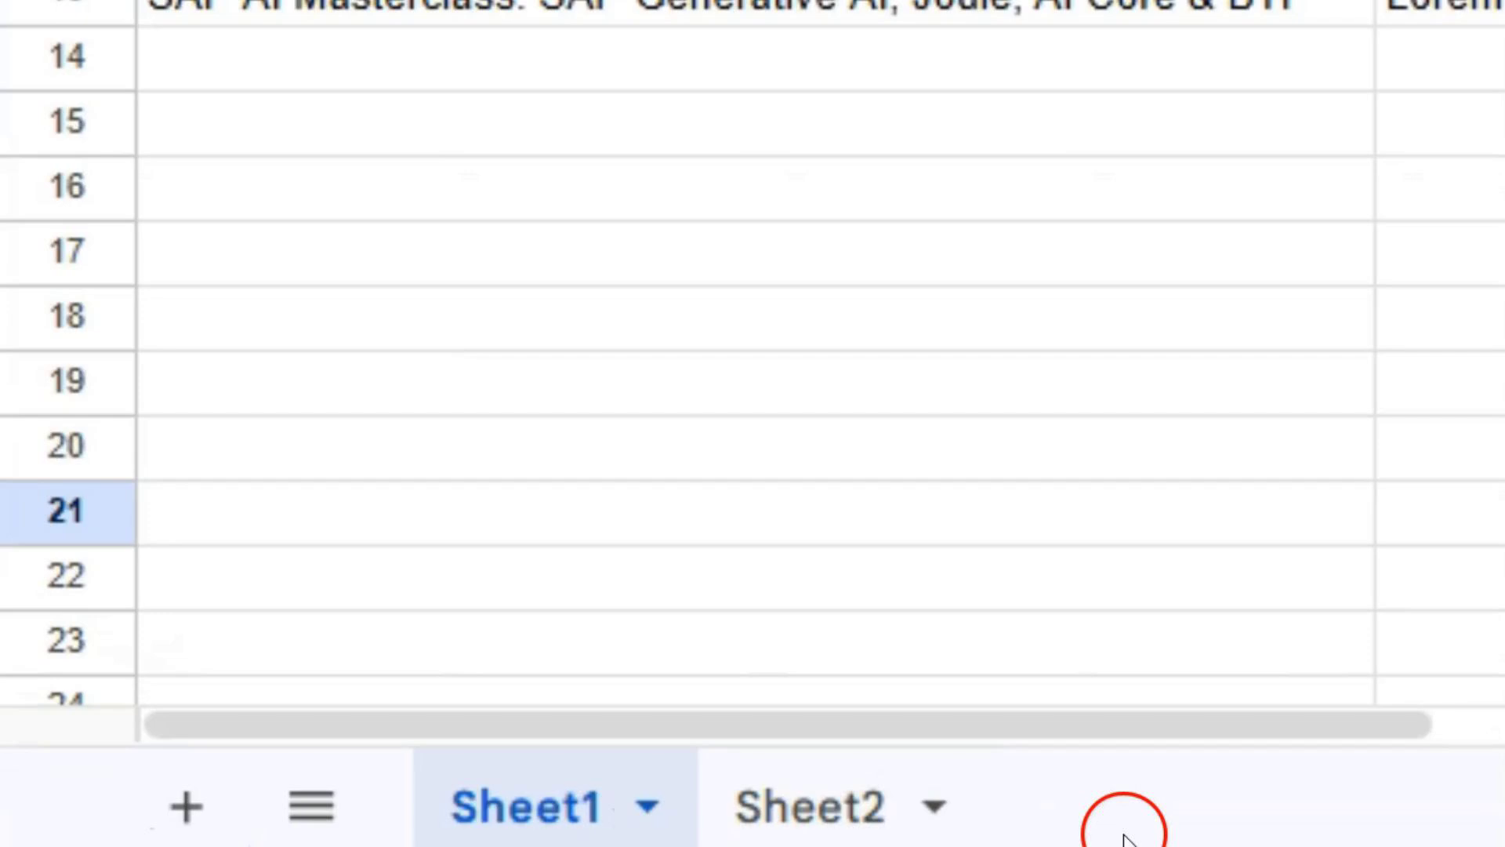
left_click(866, 823)
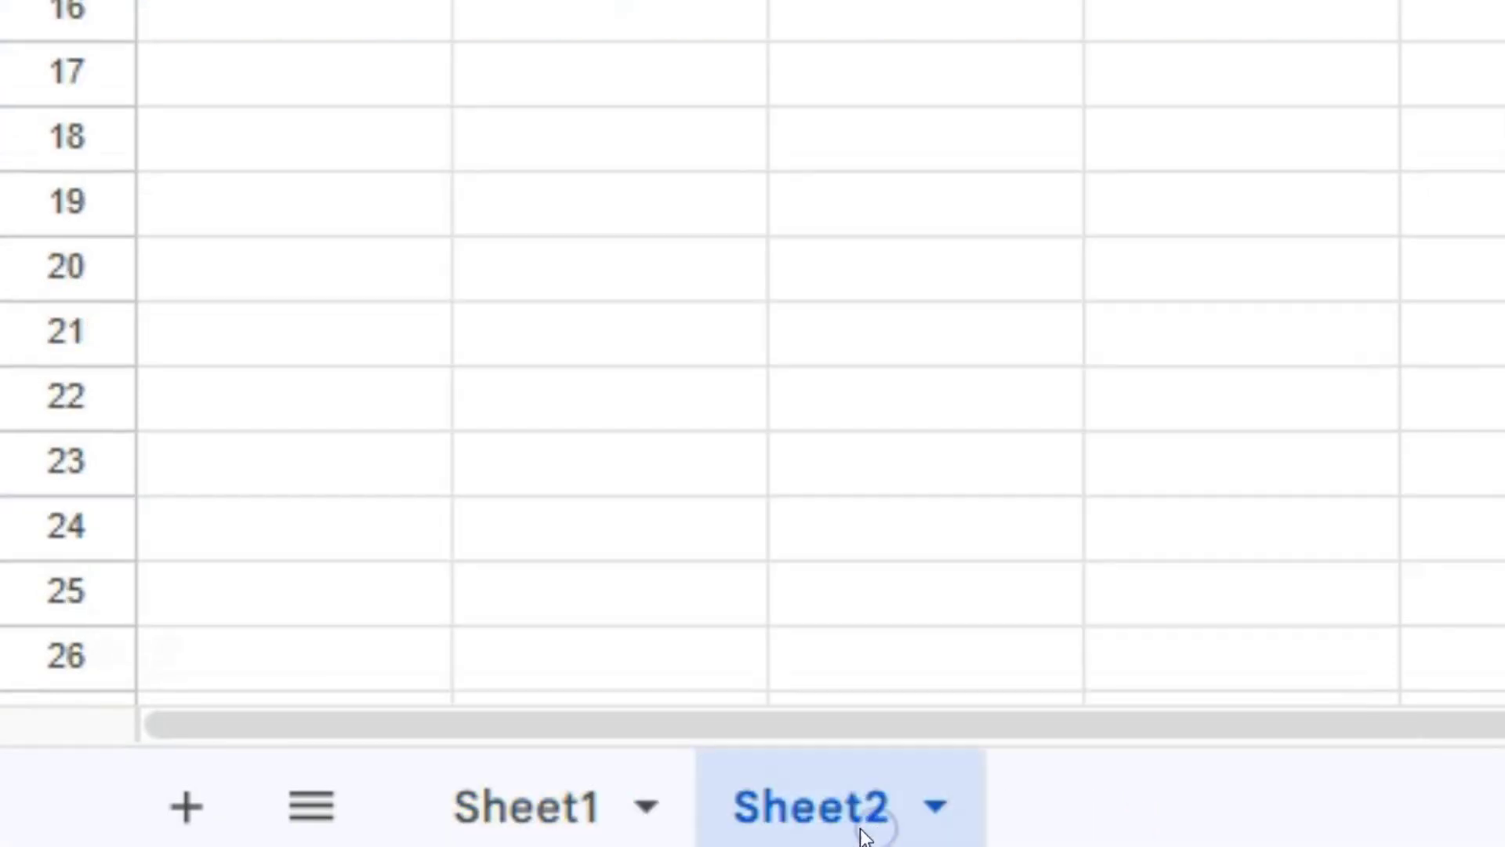
left_click(810, 827)
left_click(524, 823)
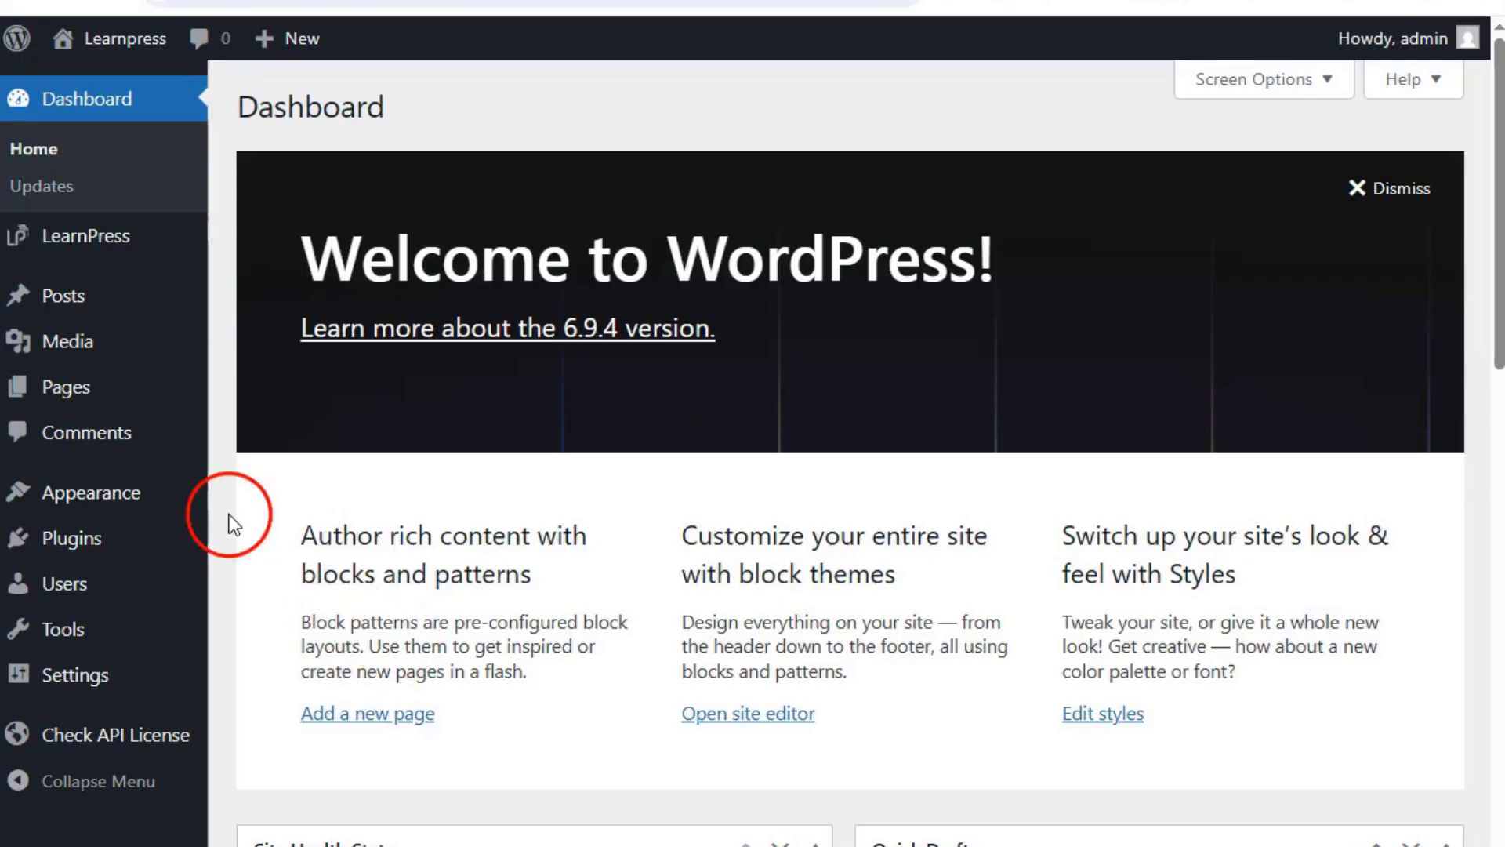
Import the courses from the copied Google Sheet URL with the LearnPress courses importer in WordPress
mouse_move(70, 239)
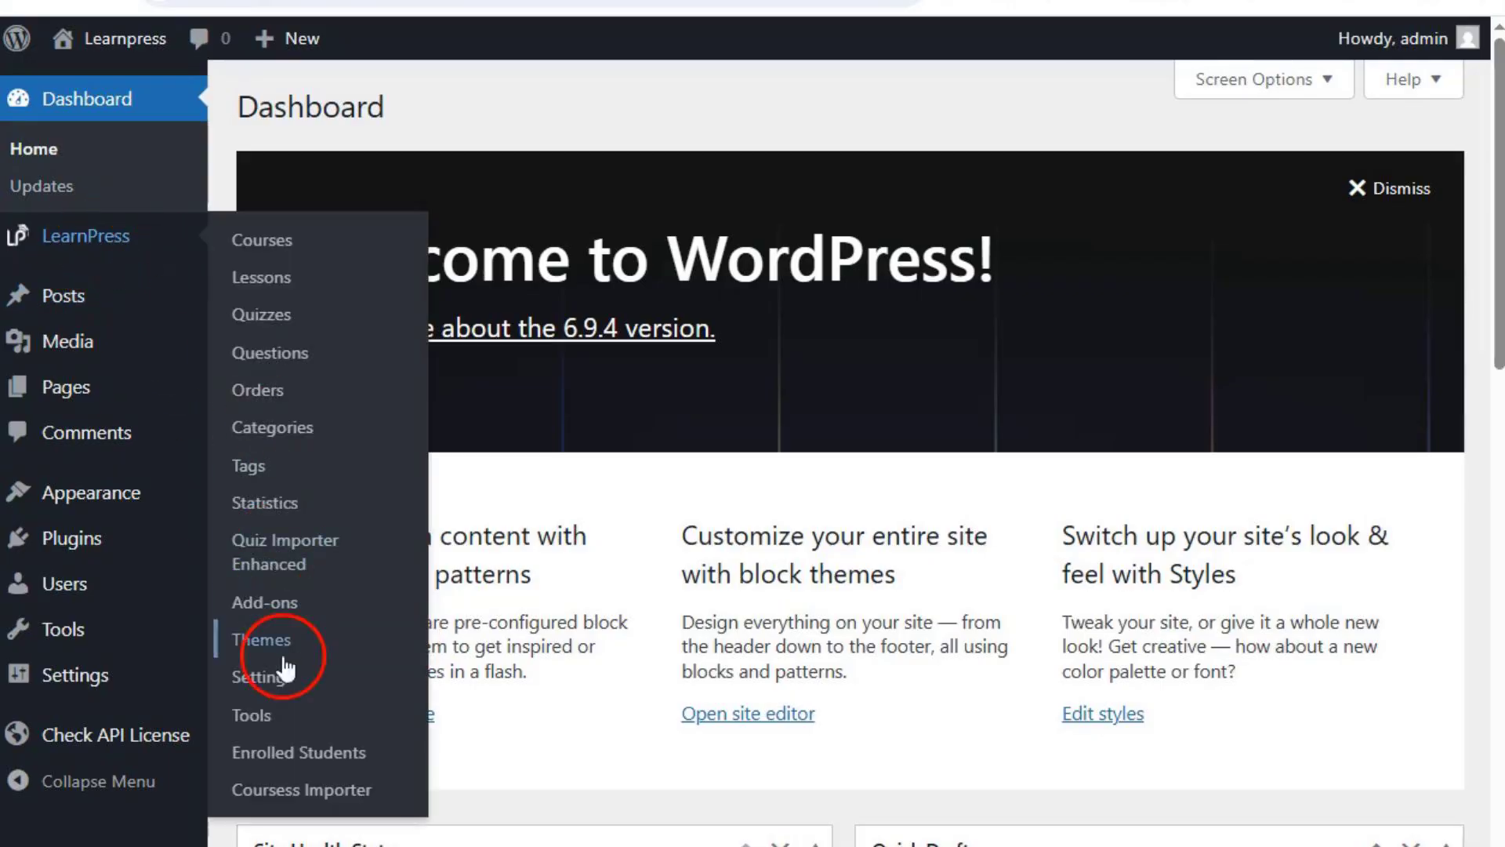
left_click(283, 791)
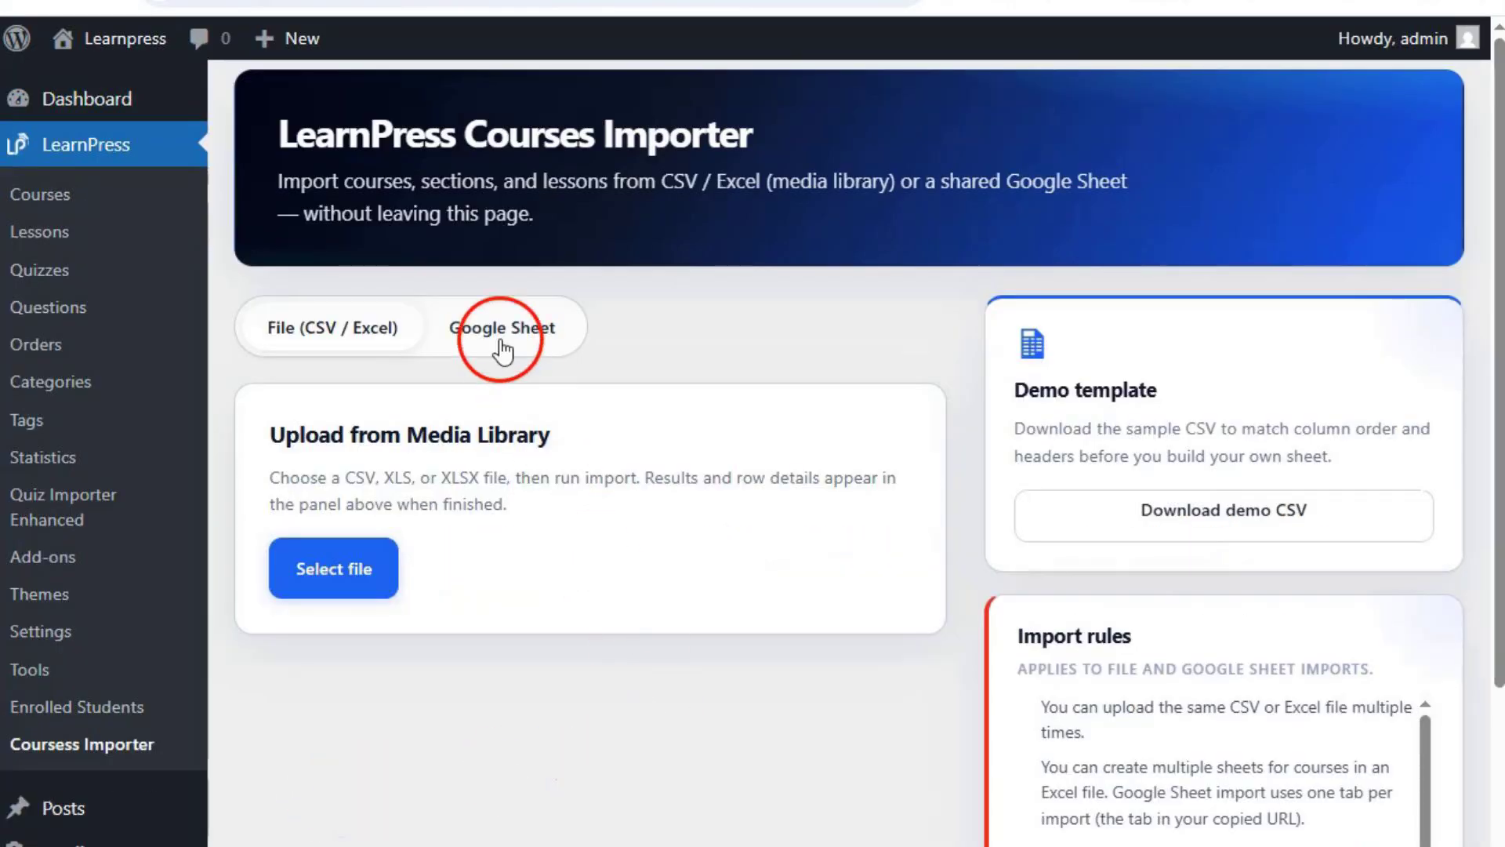
left_click(502, 341)
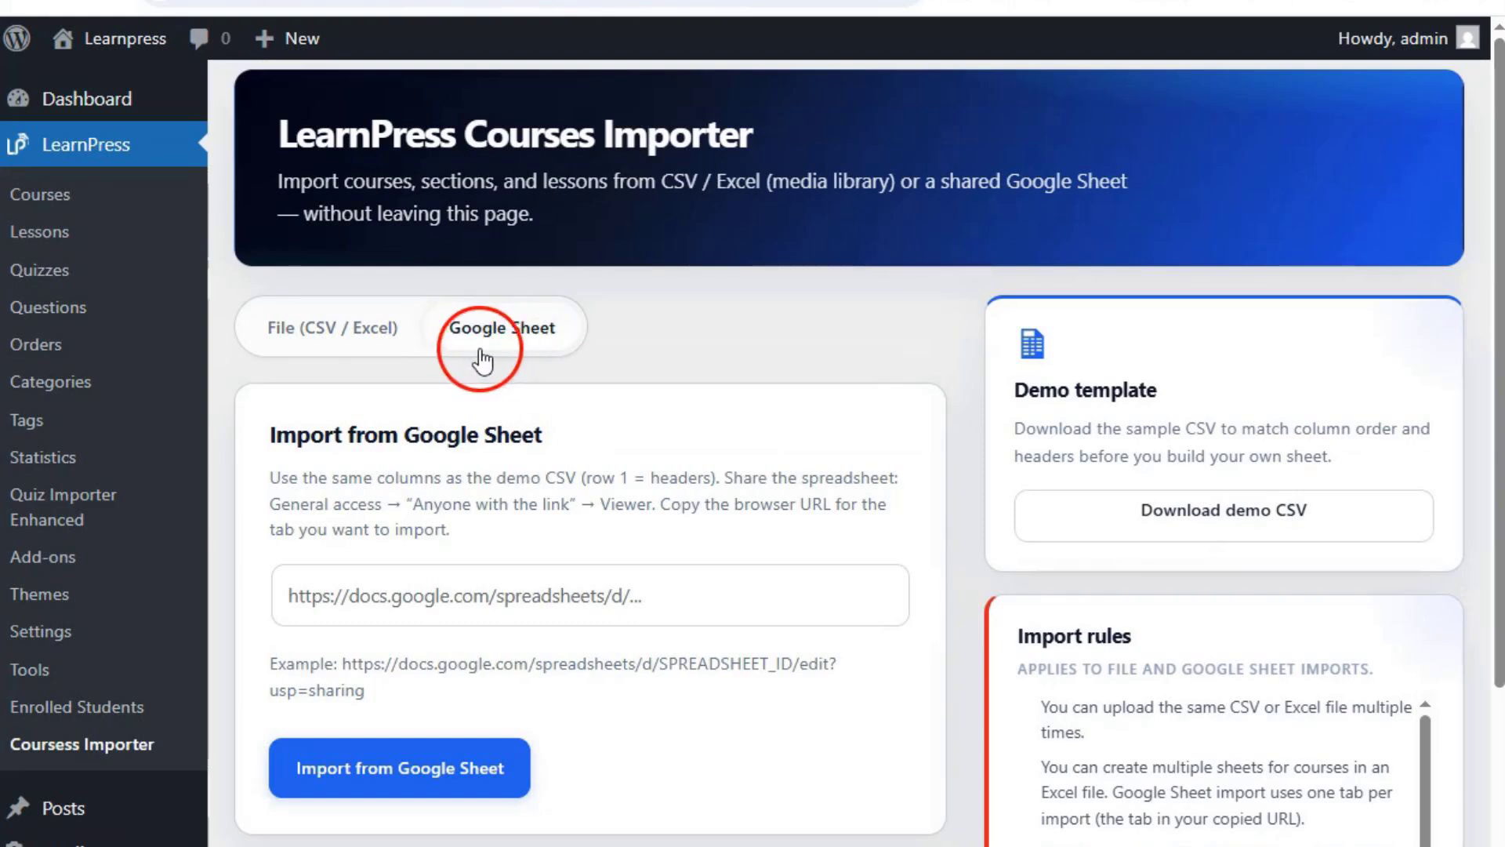
left_click(506, 604)
key("ctrl+v")
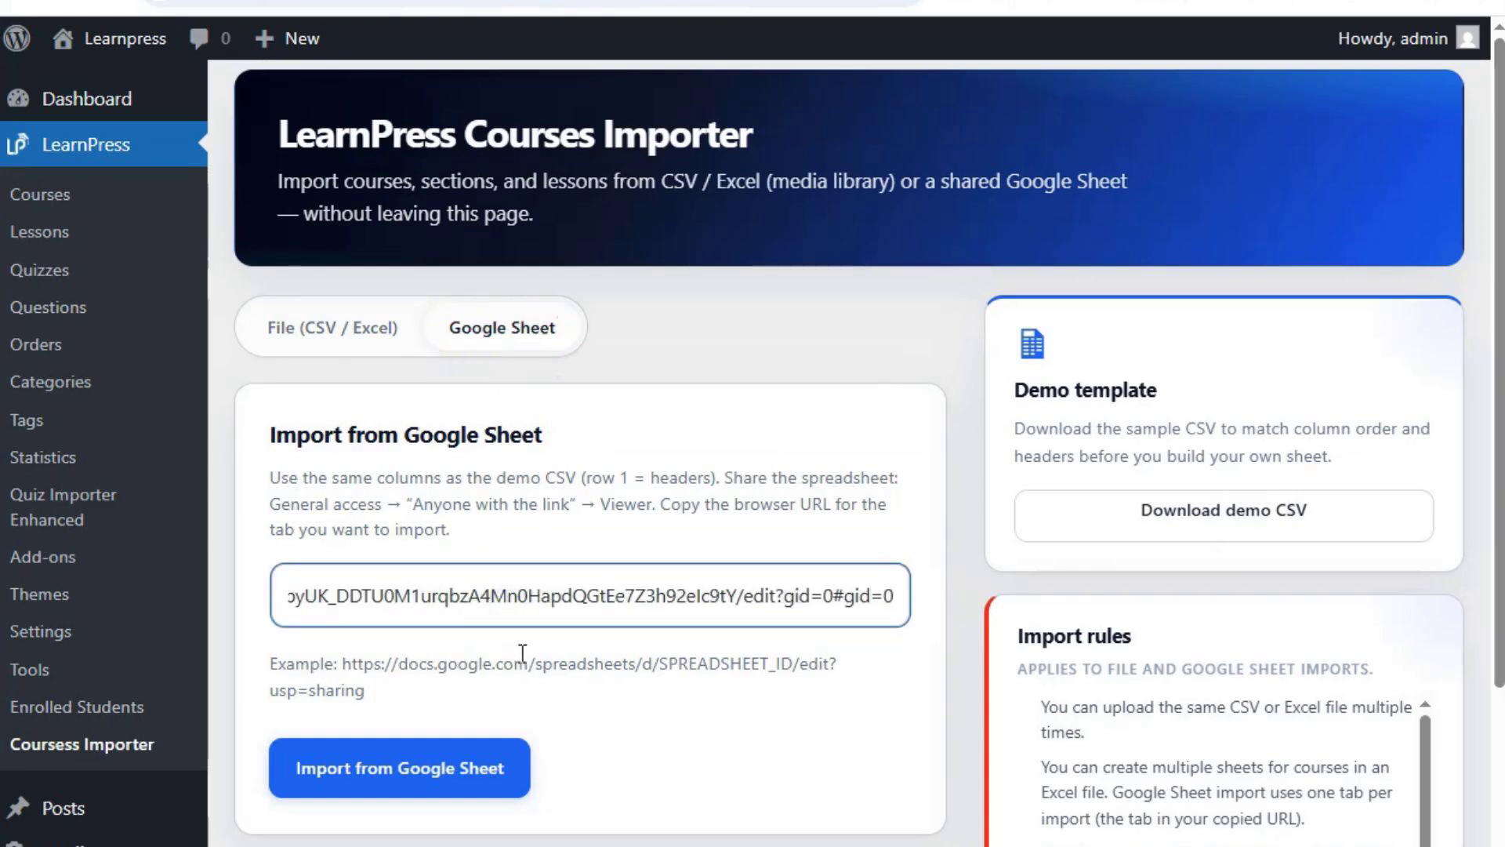
left_click(407, 778)
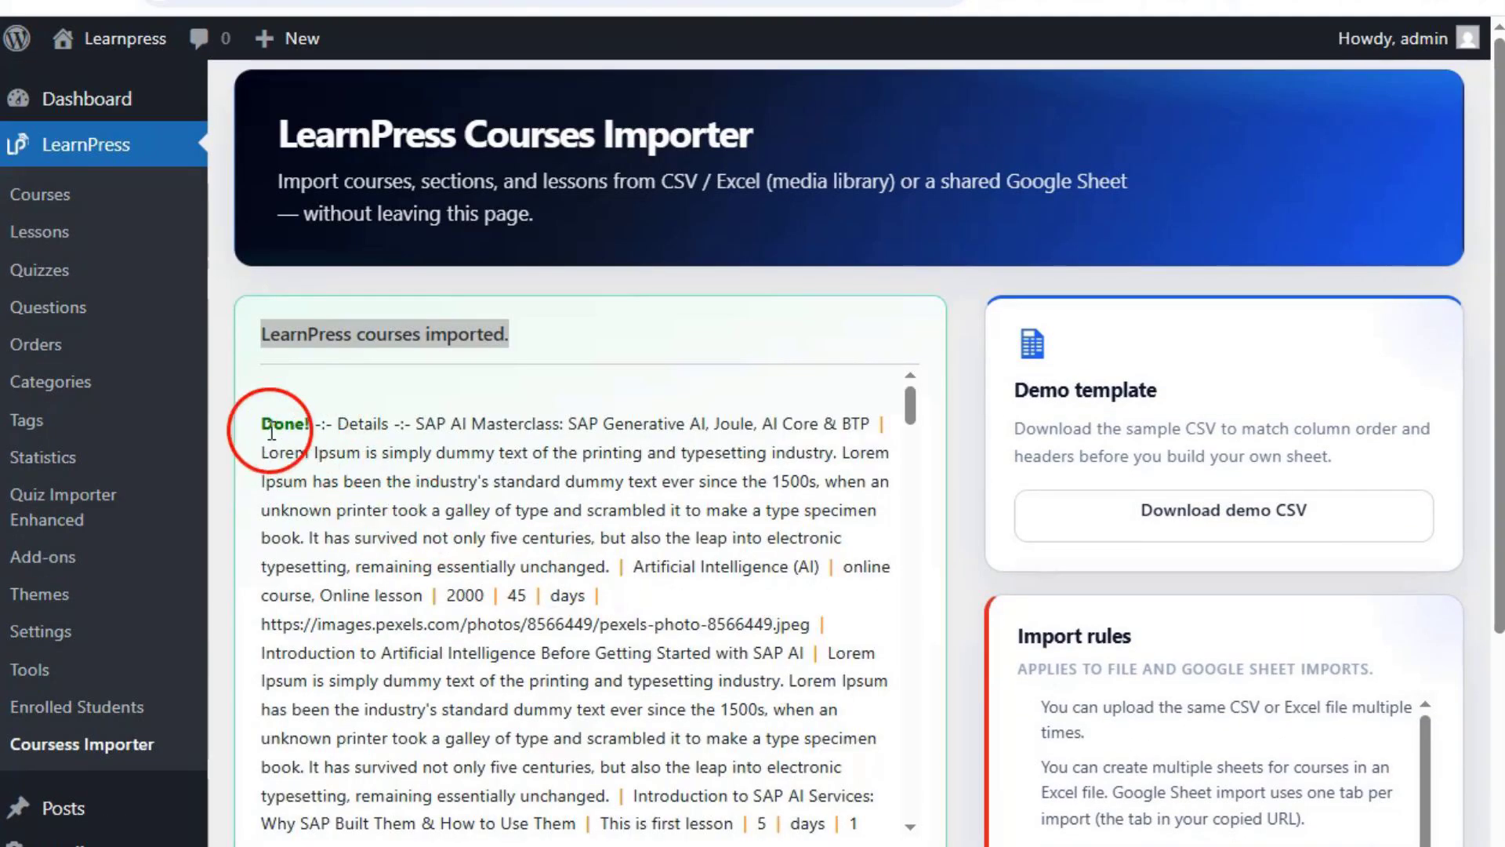
Examine the import results log, checking the course, section and lesson details of each imported row
left_click_drag(263, 423, 764, 652)
scroll(596, 611, "down", 3)
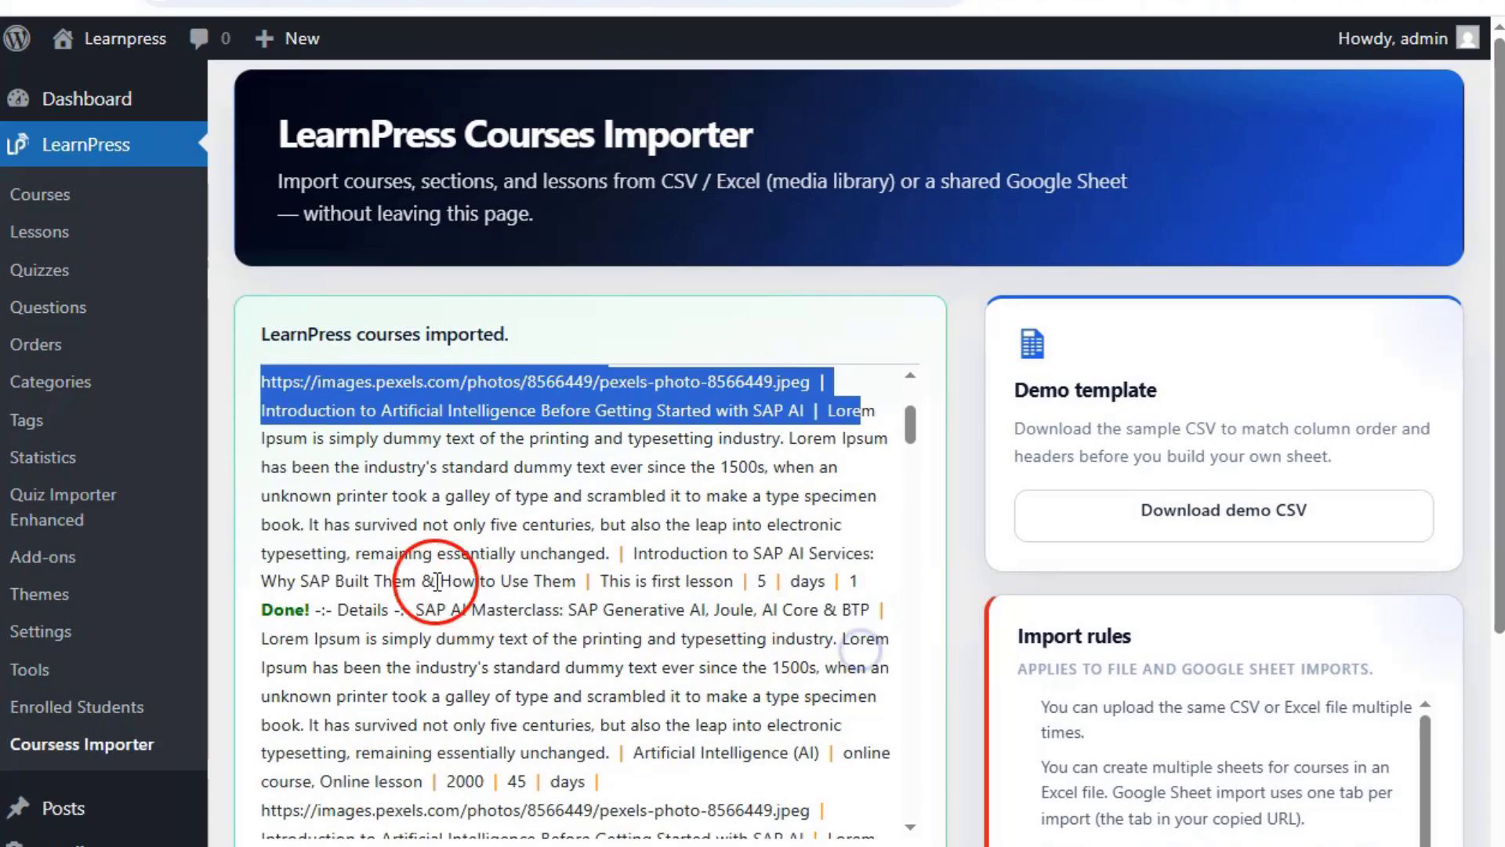
left_click_drag(363, 580, 639, 723)
scroll(638, 722, "down", 2)
scroll(403, 568, "down", 5)
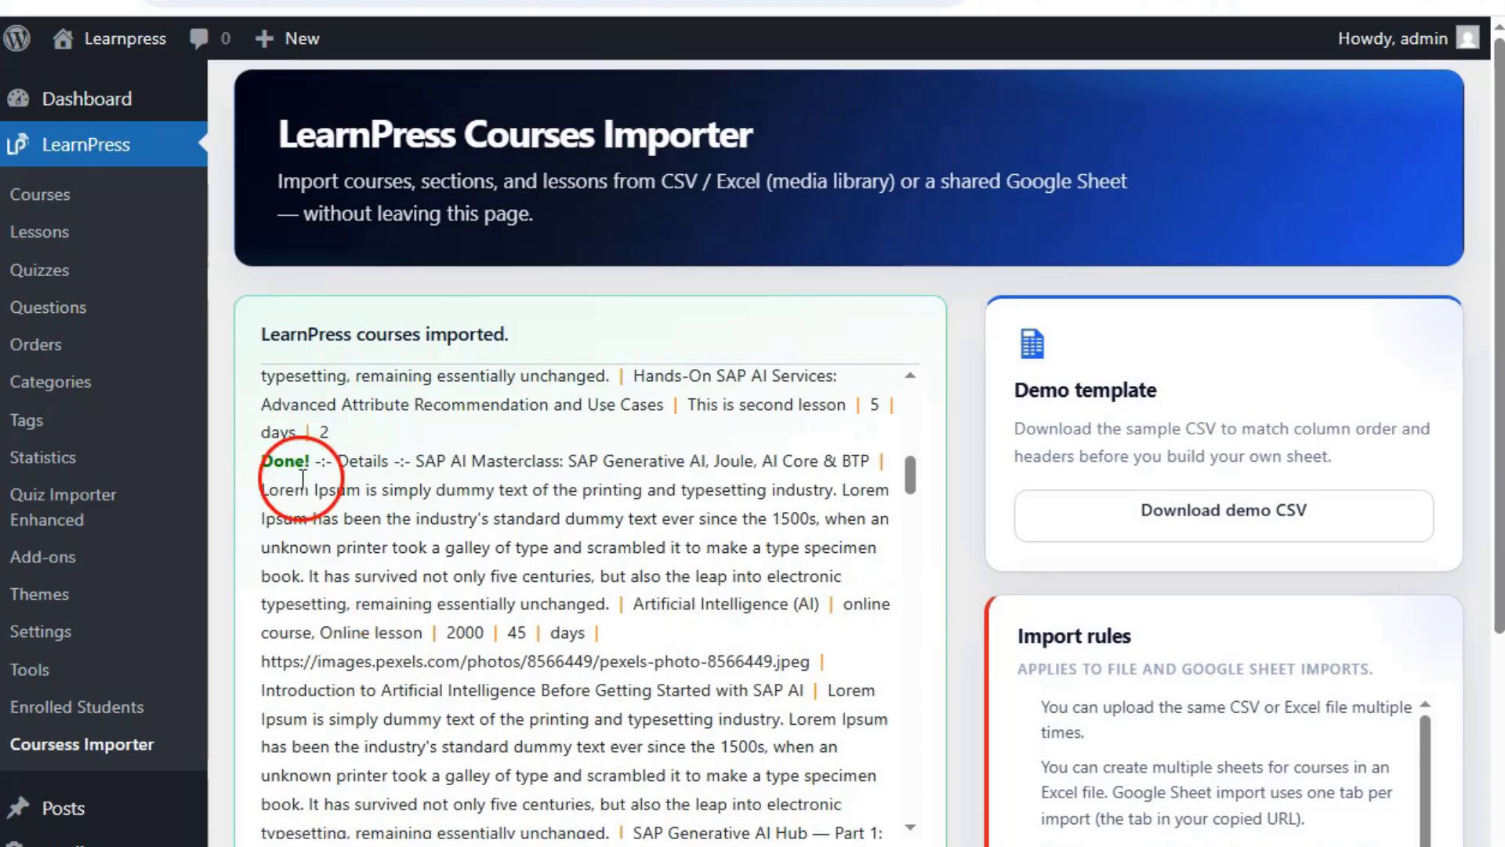
left_click_drag(284, 463, 712, 690)
scroll(711, 690, "down", 5)
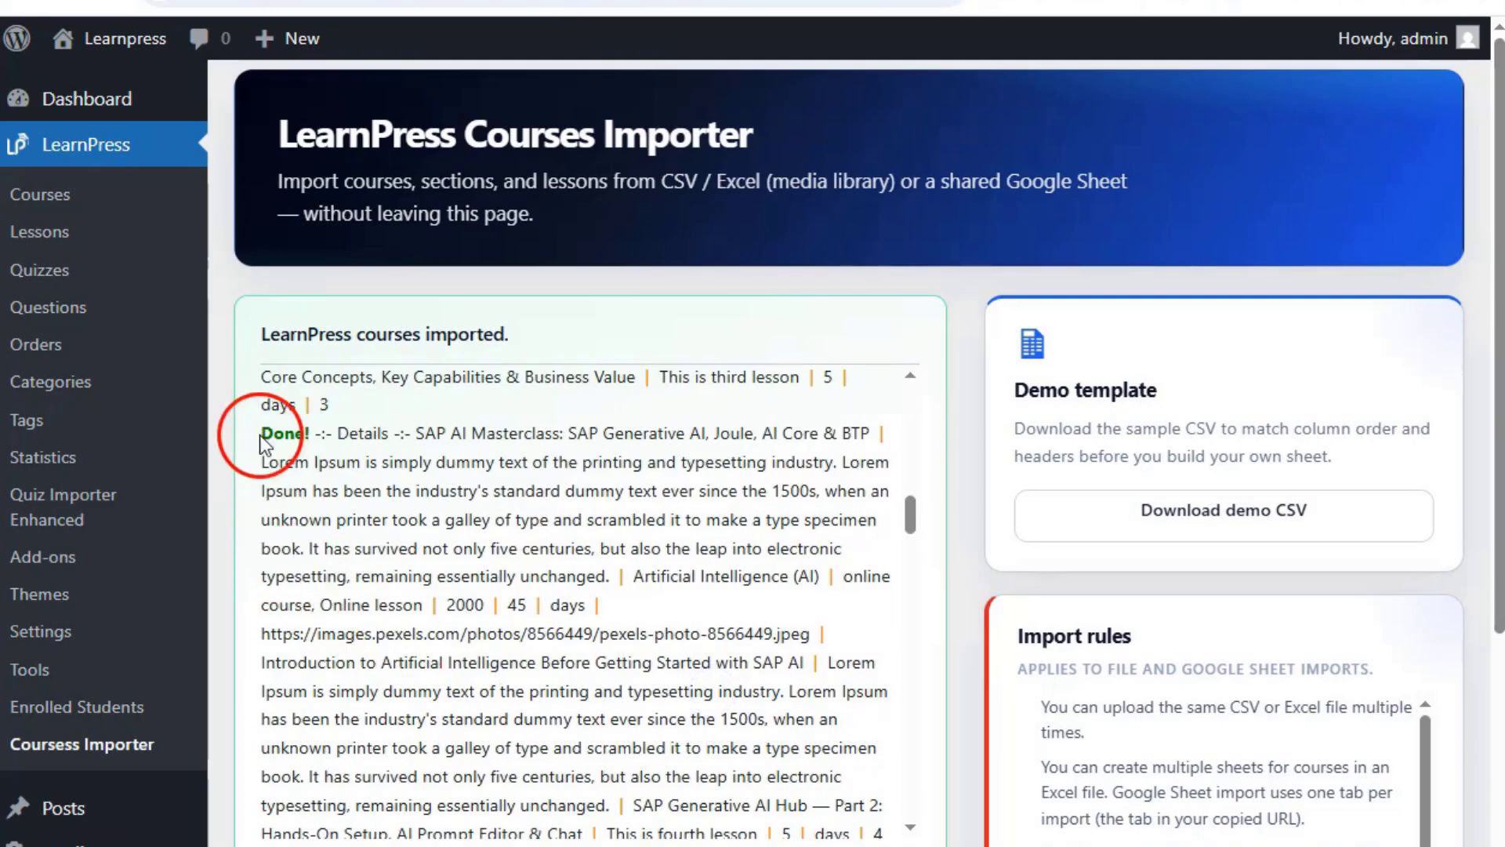
left_click_drag(262, 438, 687, 622)
scroll(654, 670, "down", 1)
scroll(654, 670, "down", 5)
left_click_drag(264, 377, 703, 604)
scroll(725, 688, "down", 5)
scroll(725, 687, "down", 8)
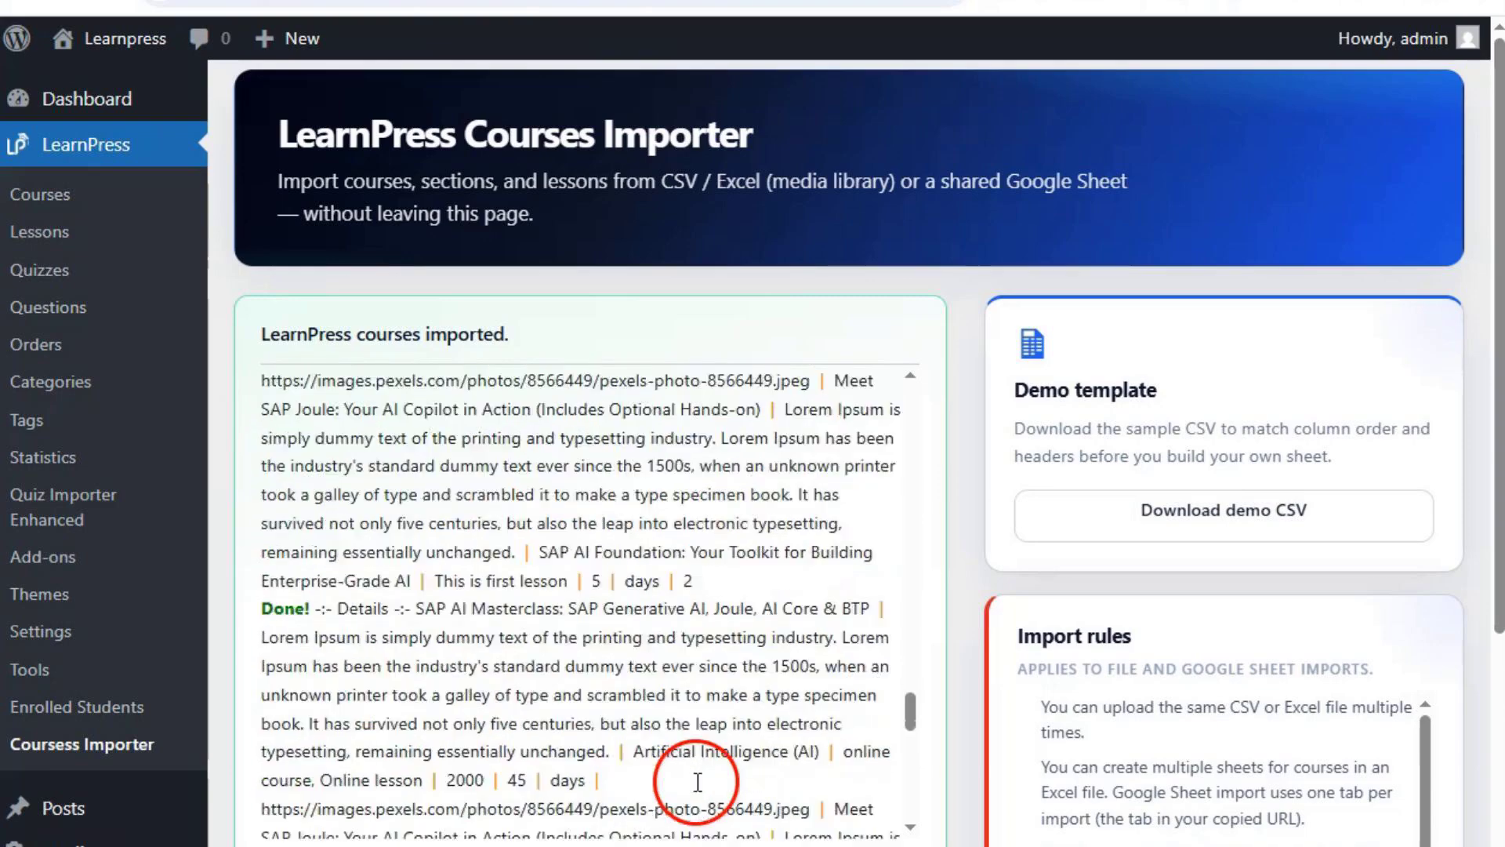
scroll(616, 750, "down", 6)
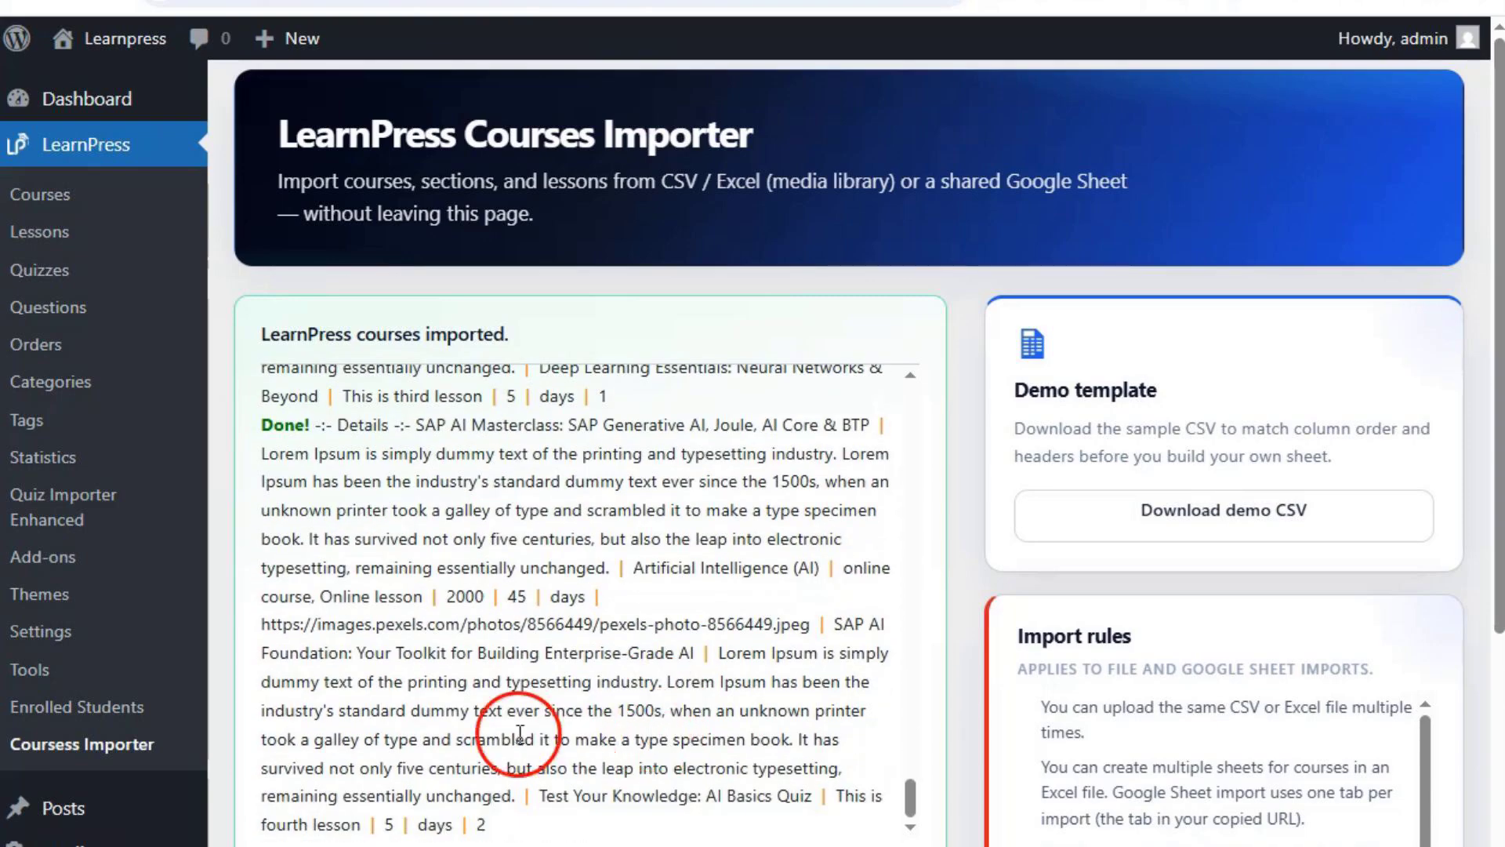
scroll(674, 732, "up", 5)
Review the imported SAP AI Masterclass course's title, description, category, duration and curriculum on its edit page
left_click_drag(248, 174, 1061, 174)
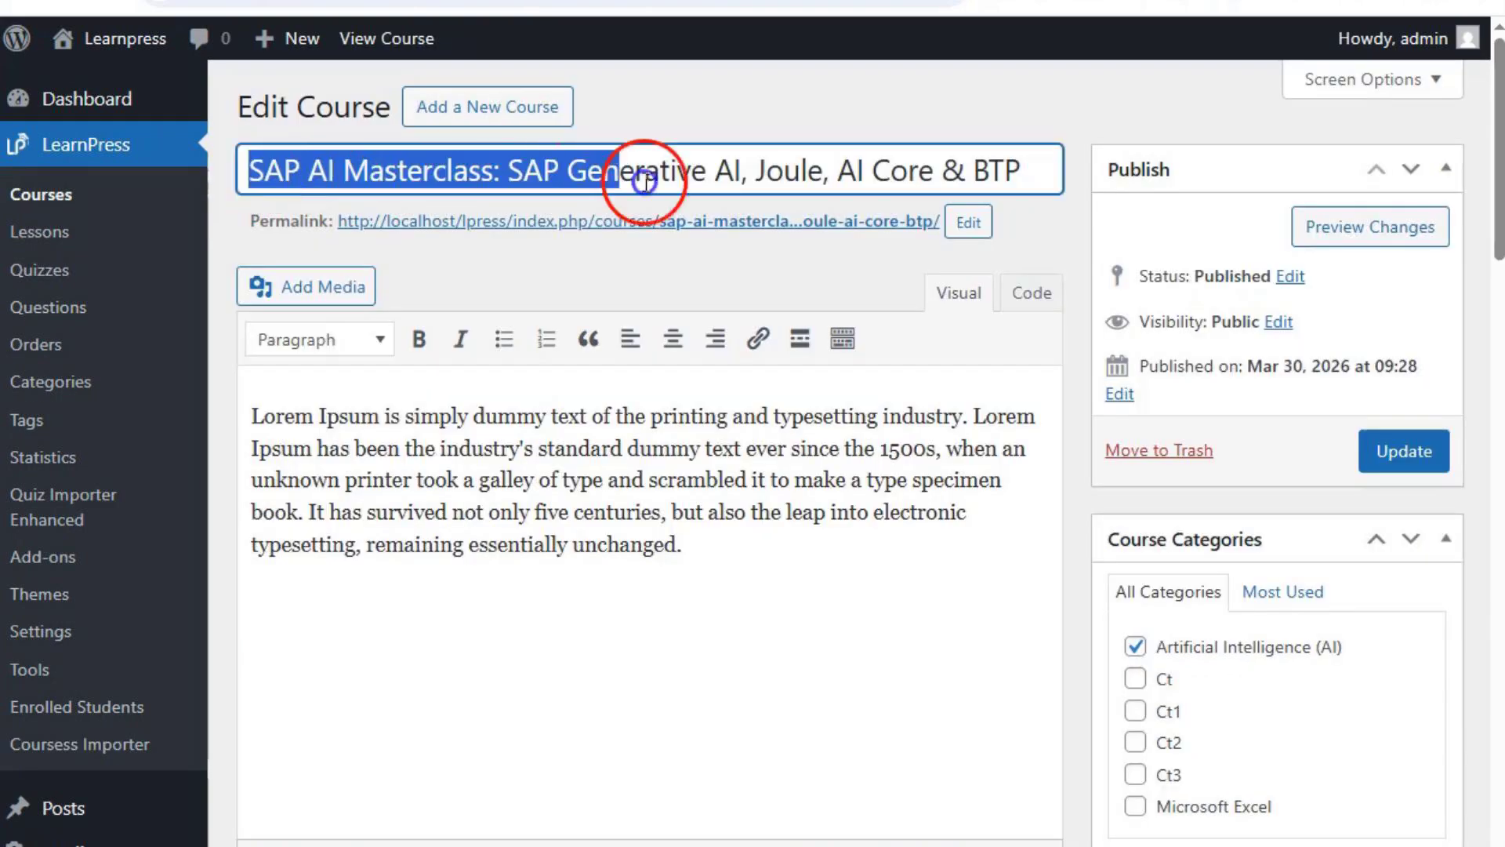
left_click_drag(255, 413, 783, 649)
scroll(1146, 294, "down", 3)
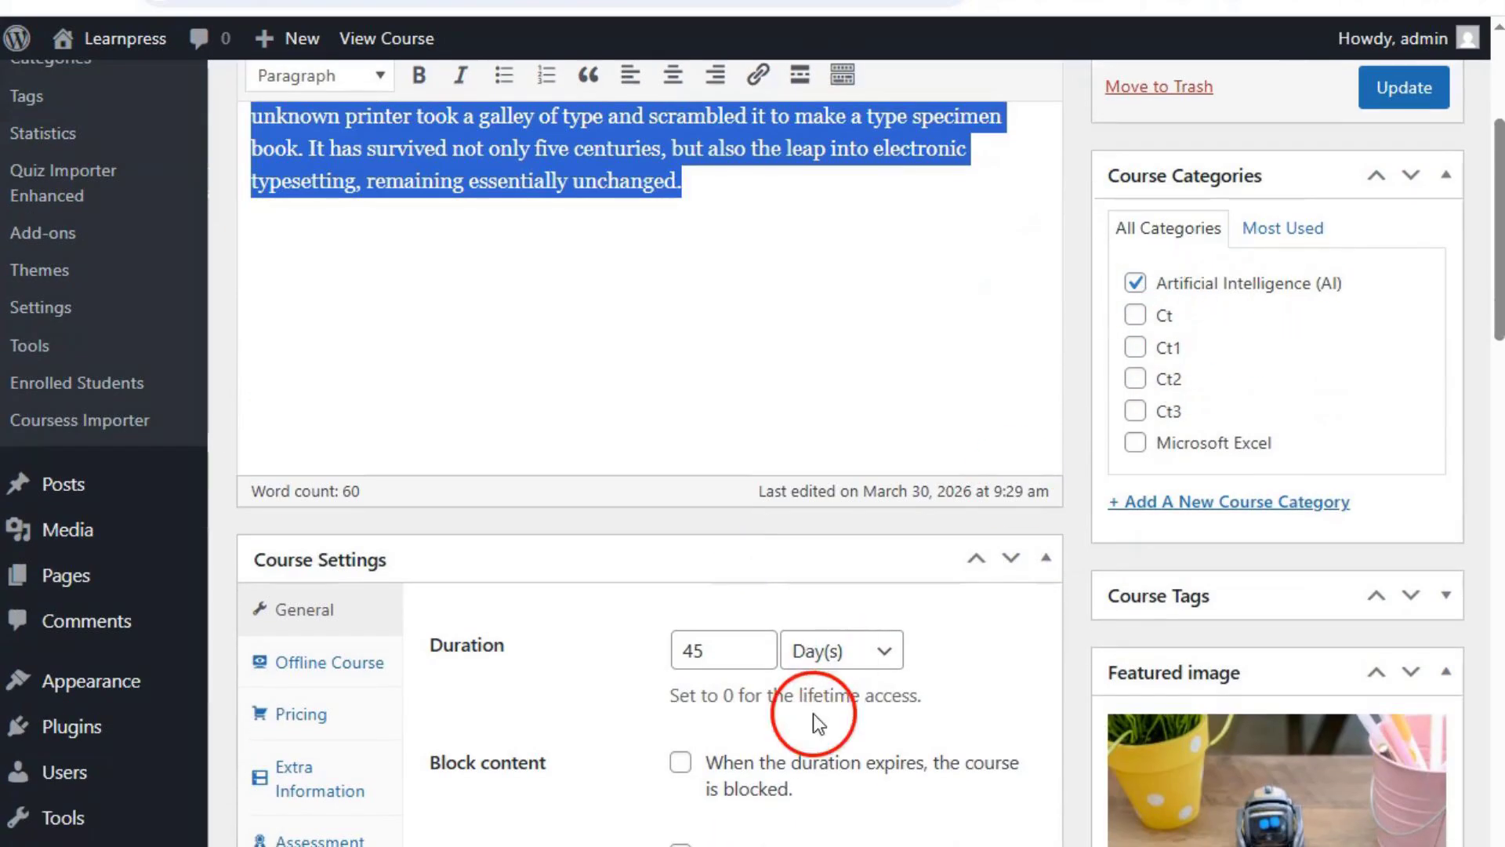
scroll(713, 756, "down", 15)
scroll(718, 755, "down", 6)
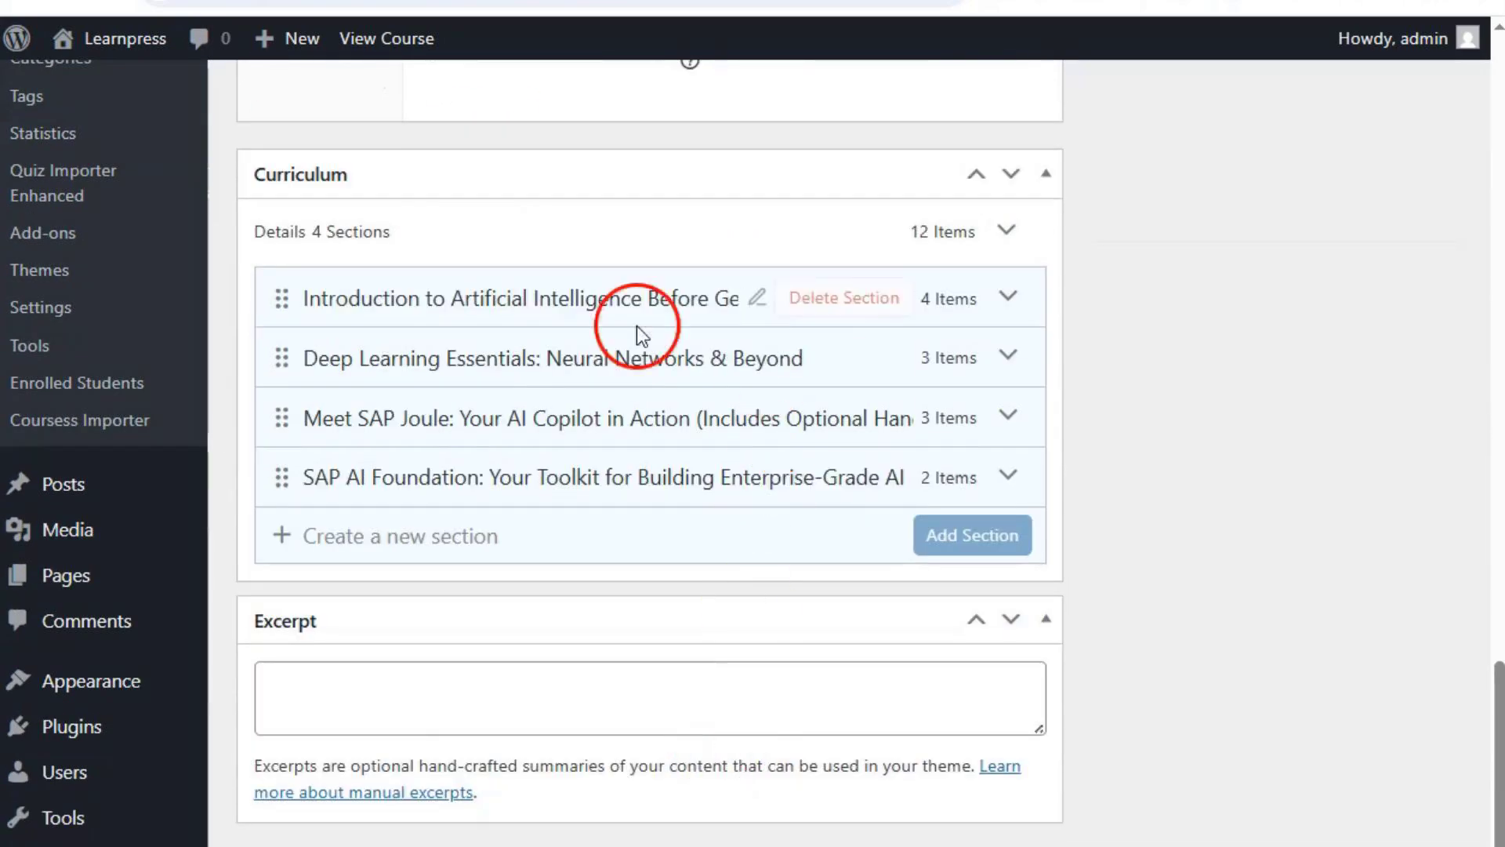
Expand the Introduction to Artificial Intelligence and Deep Learning Essentials curriculum sections to view their lessons
left_click(1011, 295)
scroll(709, 672, "down", 3)
left_click(1008, 582)
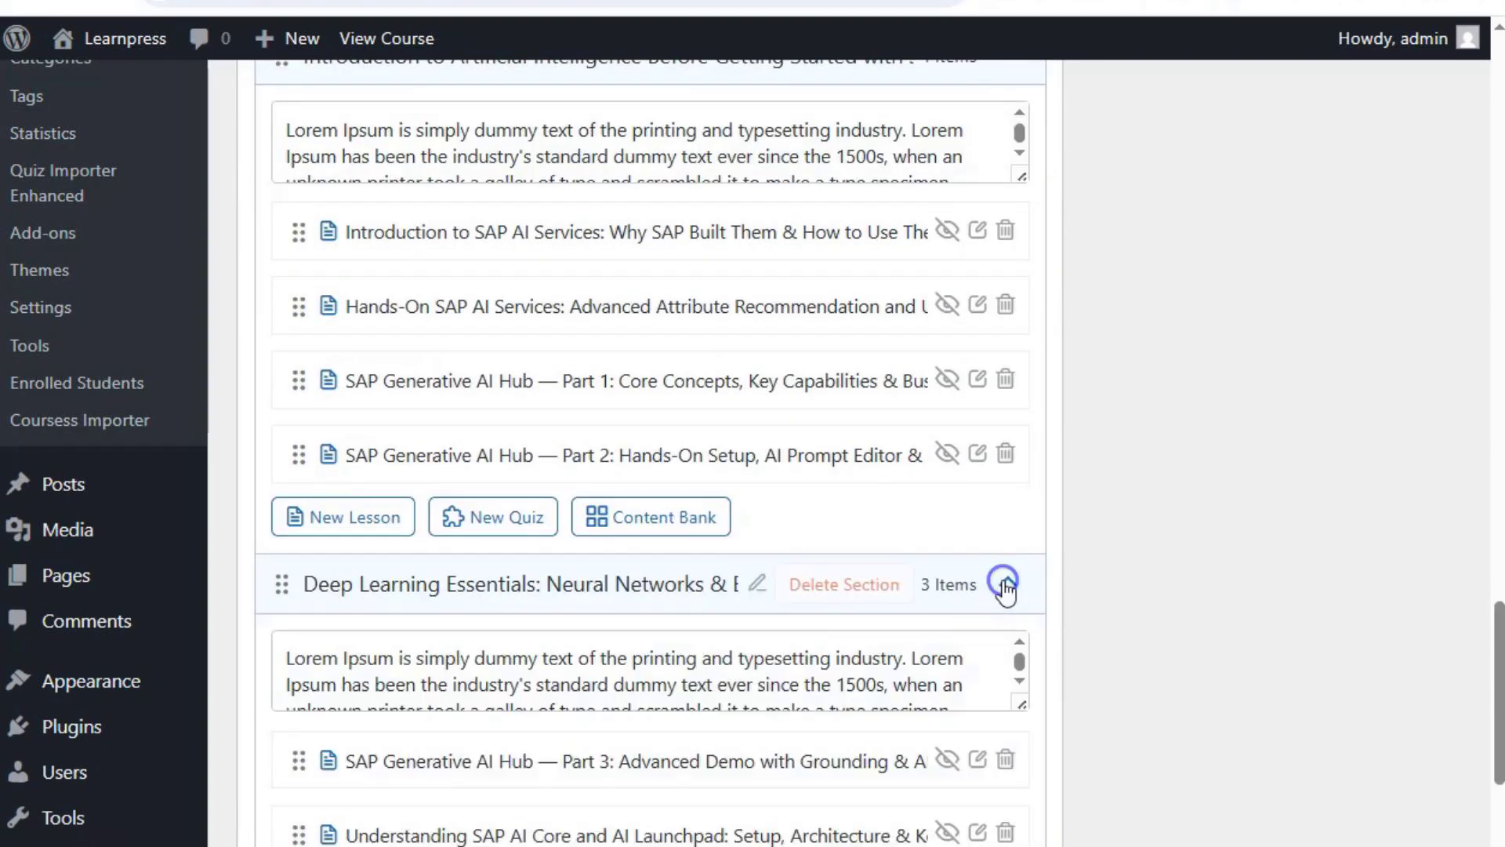
Expand the Meet SAP Joule and SAP AI Foundation curriculum sections to view their lessons
scroll(719, 783, "down", 5)
left_click(1012, 678)
scroll(672, 565, "down", 5)
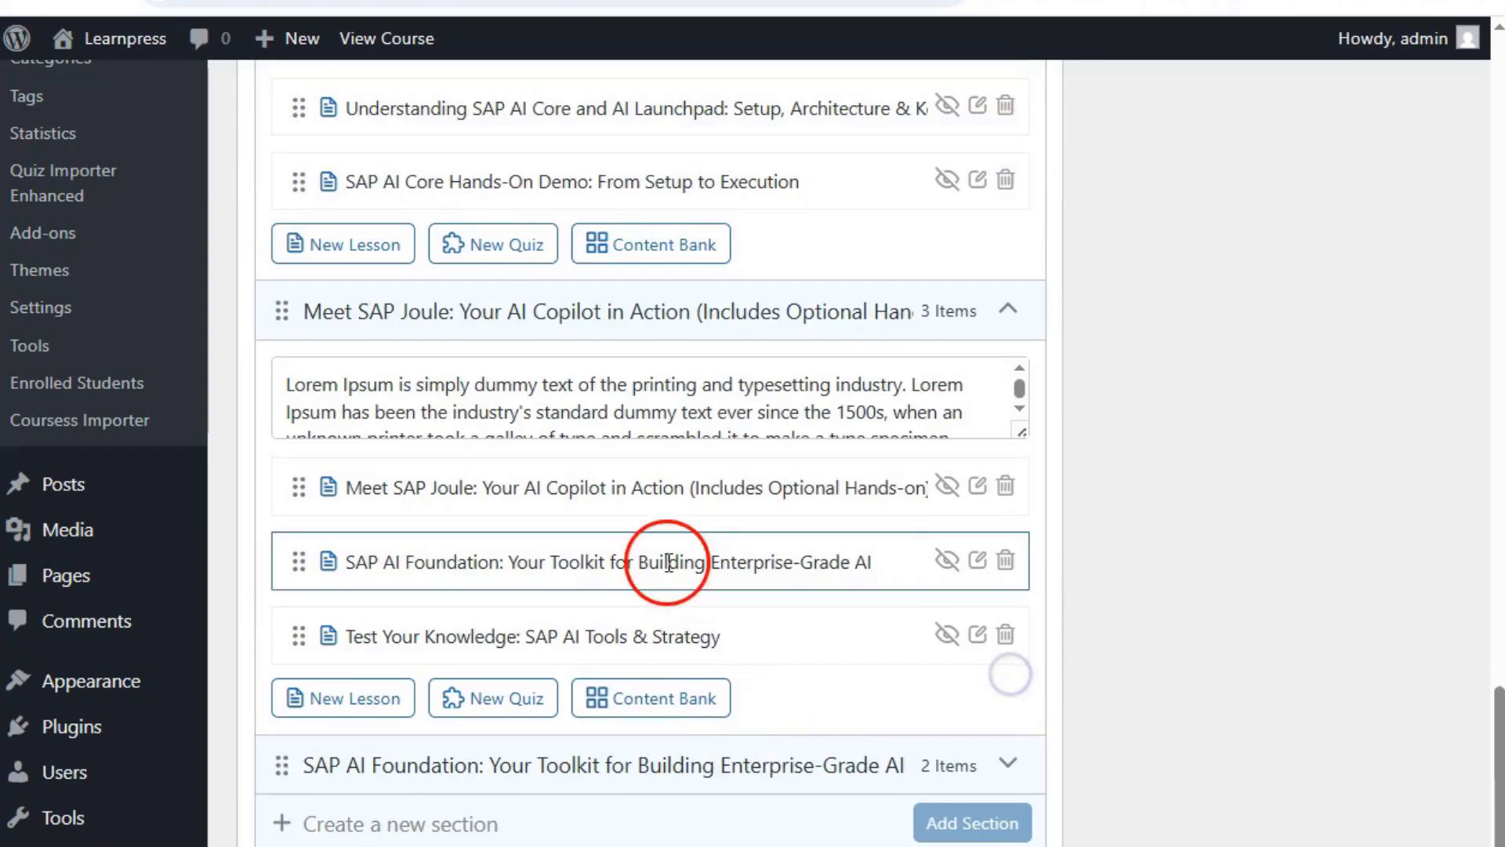
left_click(1011, 524)
scroll(706, 666, "down", 2)
Check the course's settings, featured image, assigned category and description, and go over its curriculum once more
scroll(624, 592, "up", 20)
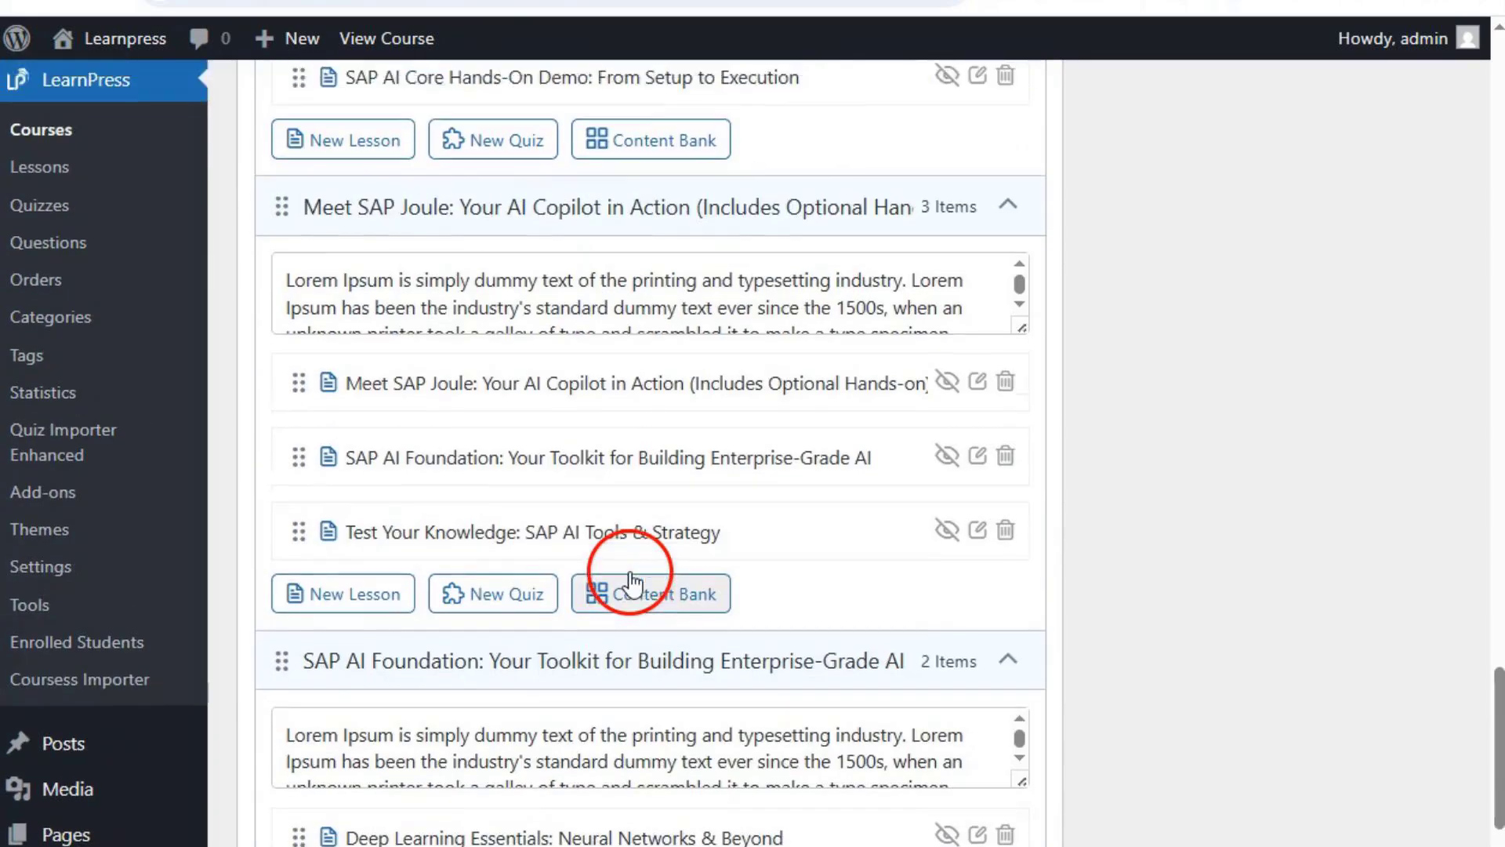
scroll(689, 628, "up", 6)
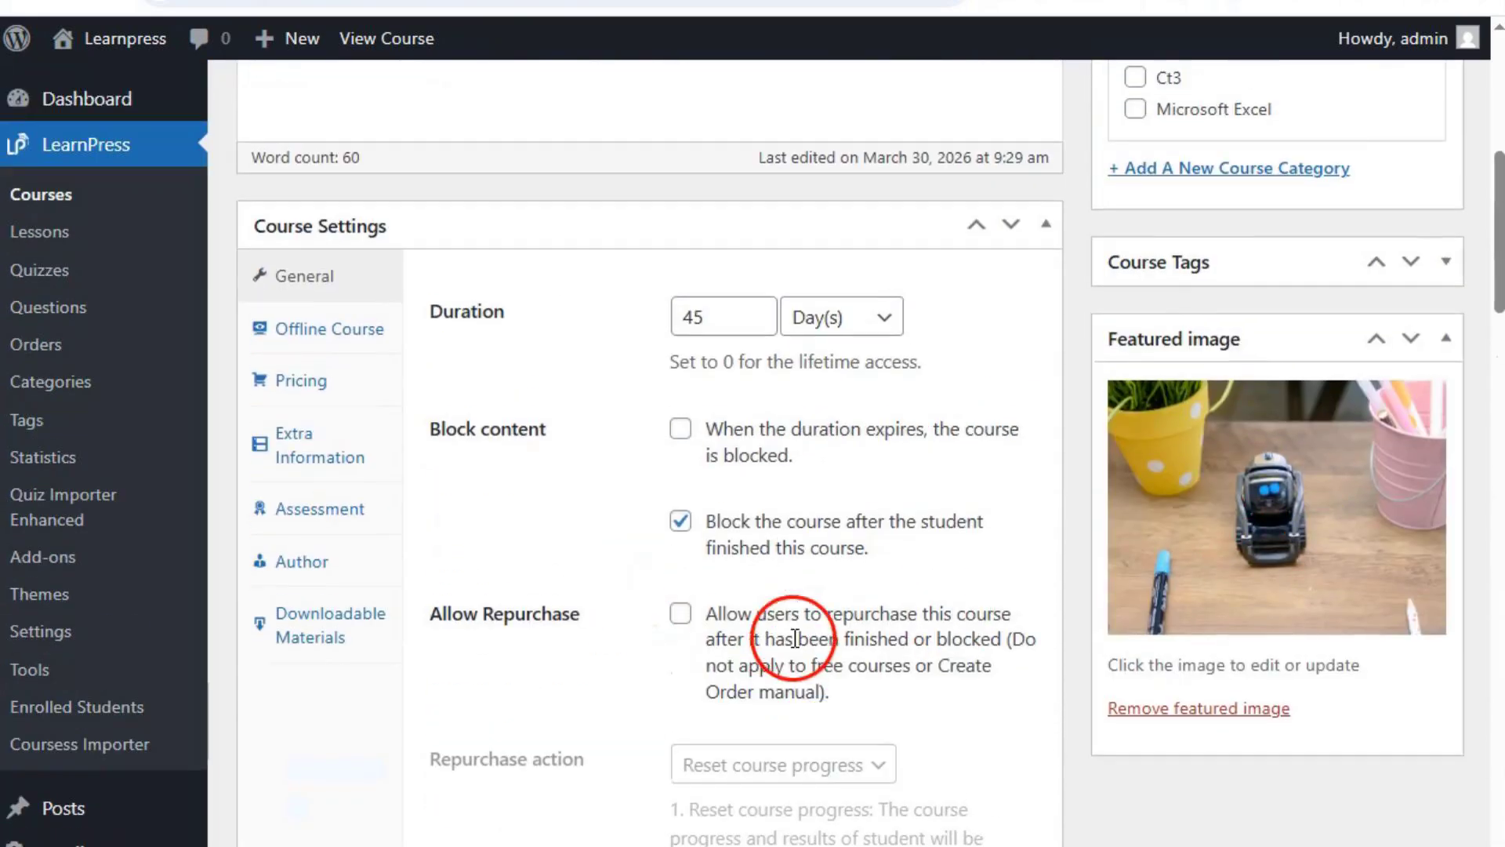
left_click(1130, 713)
scroll(1232, 644, "down", 3)
scroll(1134, 505, "up", 5)
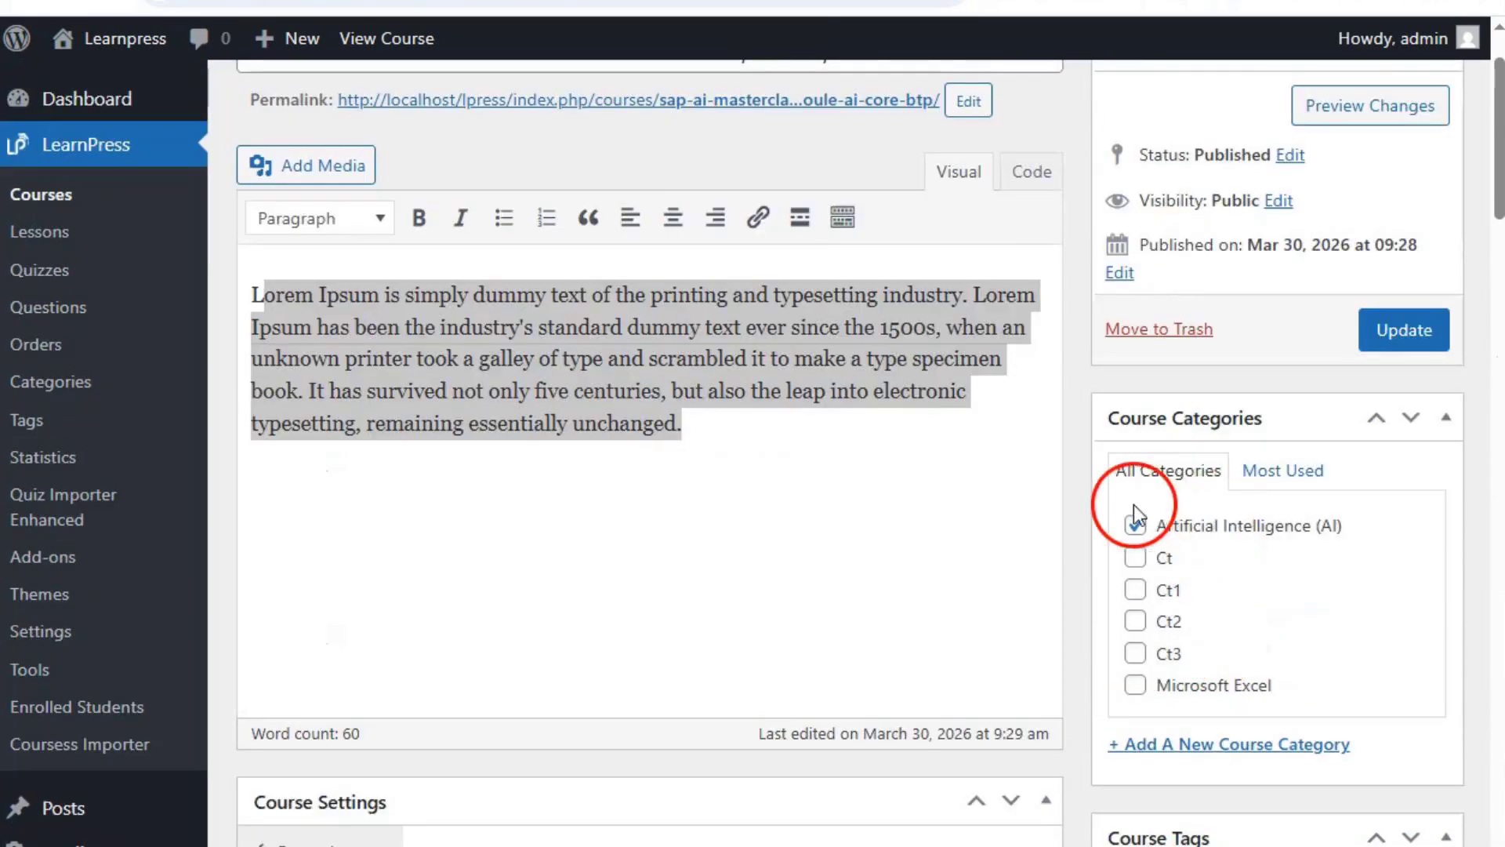
scroll(780, 629, "down", 15)
scroll(780, 629, "down", 5)
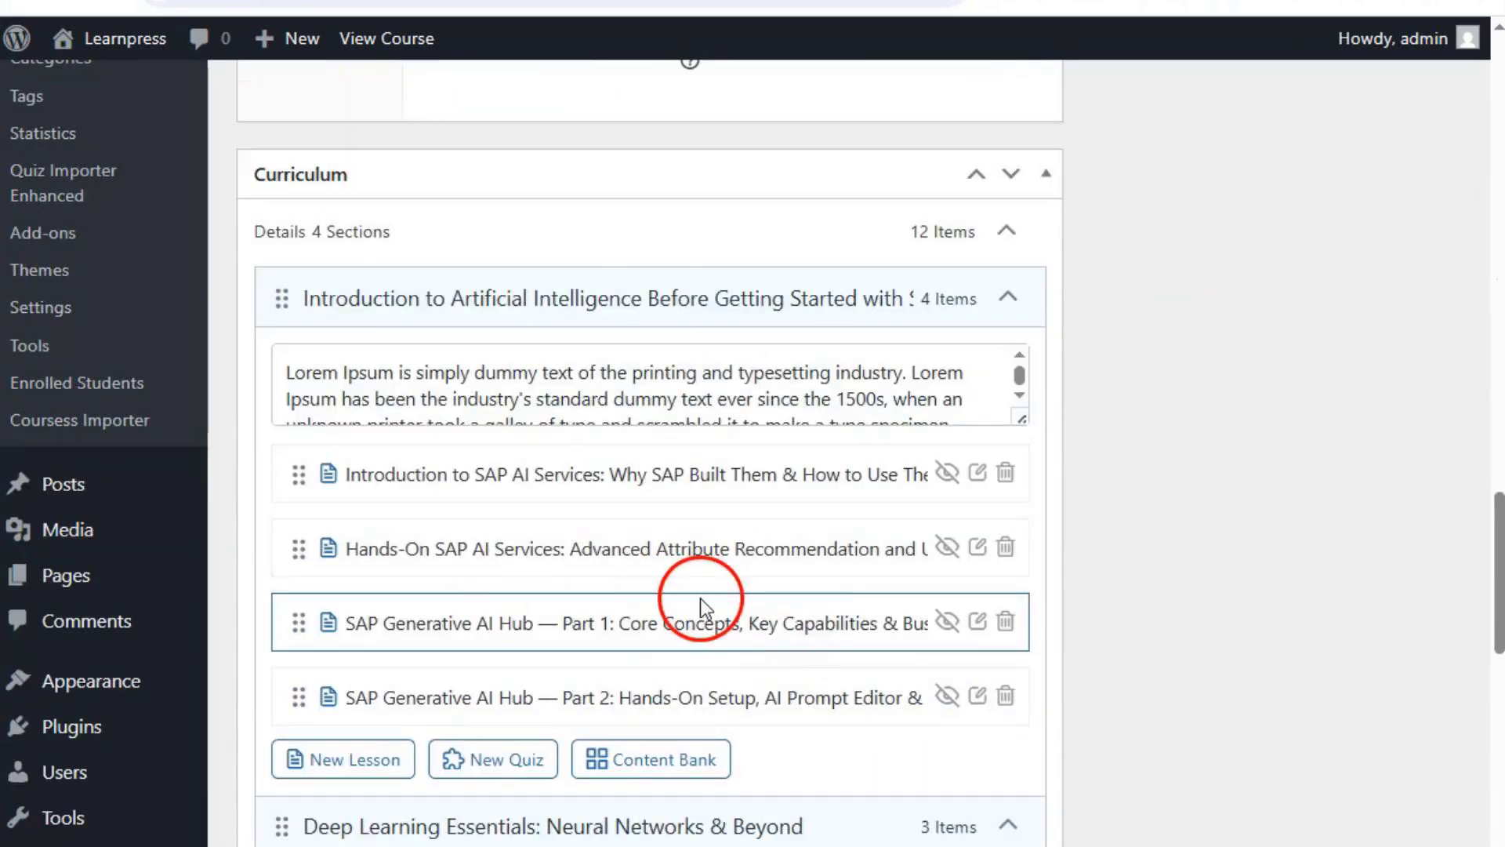
scroll(698, 599, "up", 10)
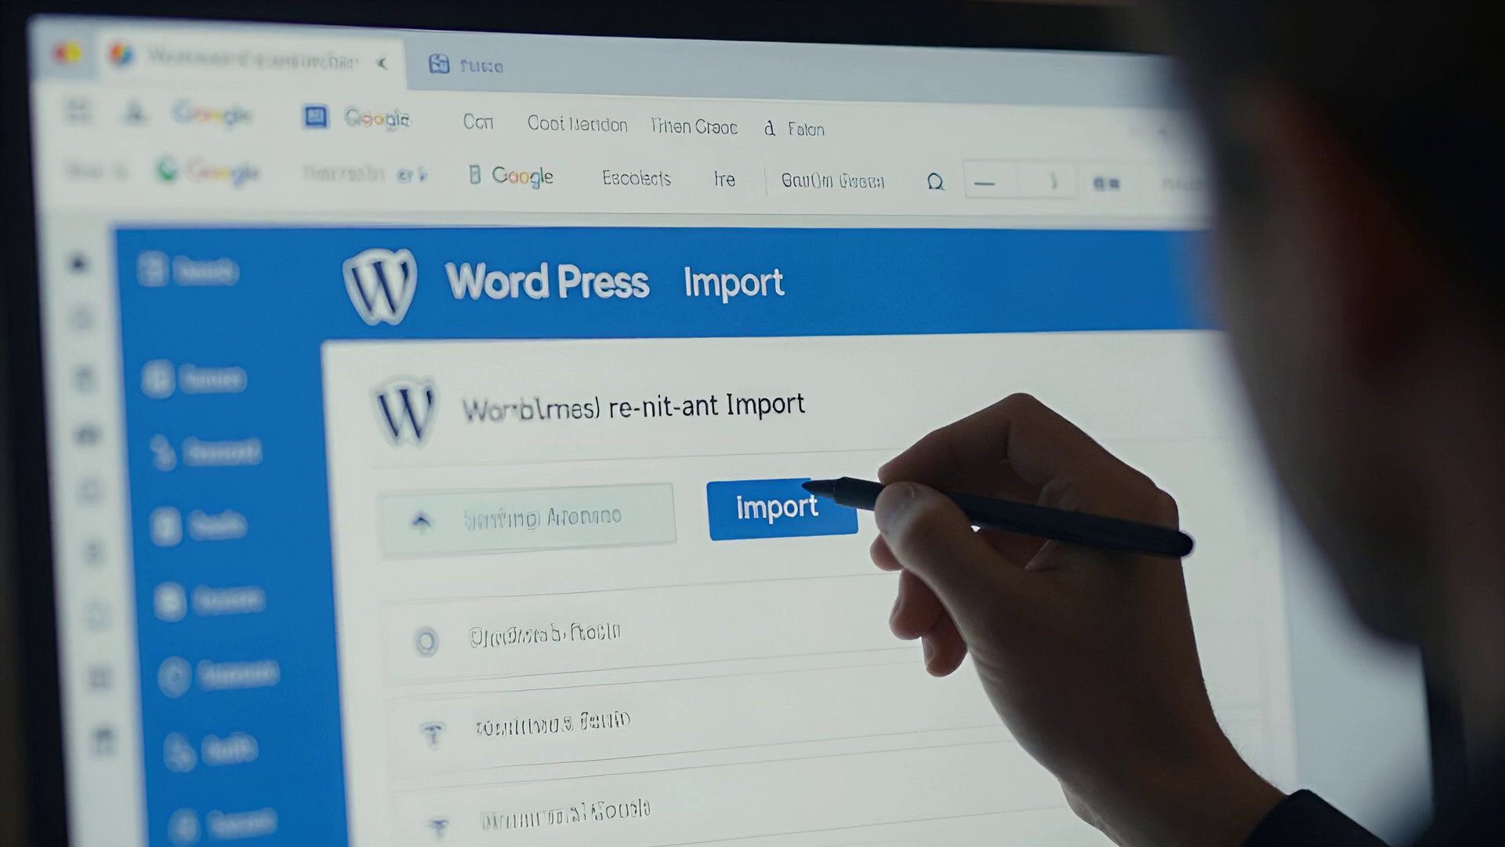